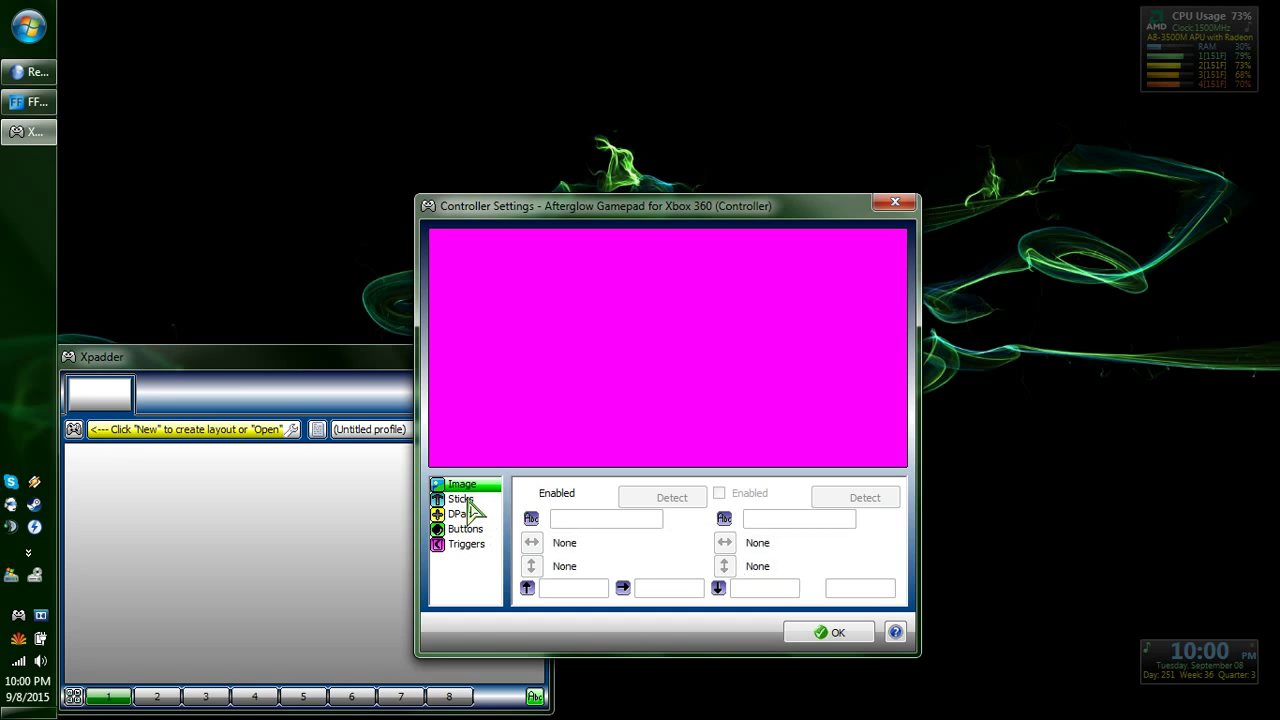
- Enable both sticks, detecting Axis X/Y for Stick 1 and Axis RX/RY for Stick 2, and arrange them in a gamepad-style layout
left_click(526, 493)
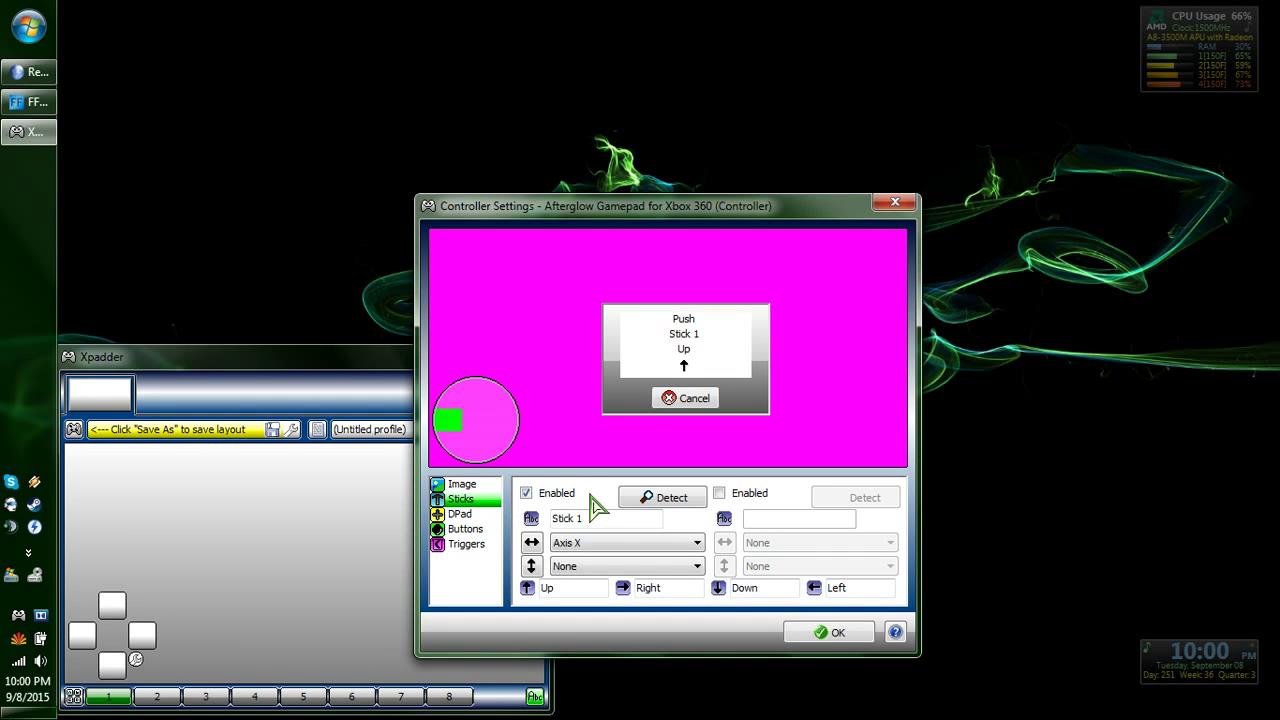
left_click(720, 493)
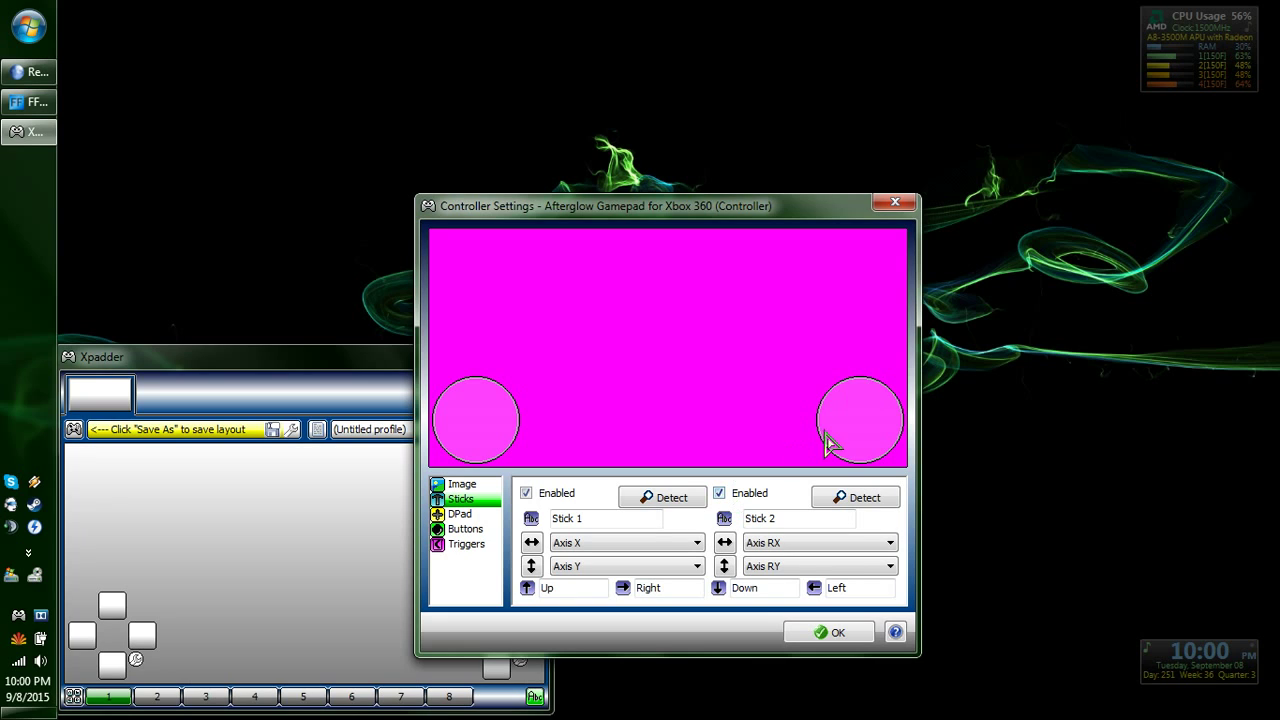
left_click_drag(857, 434, 765, 425)
left_click_drag(506, 423, 503, 345)
- Enable the DPad with its four directions detected as POV and place it between the two sticks
left_click(468, 514)
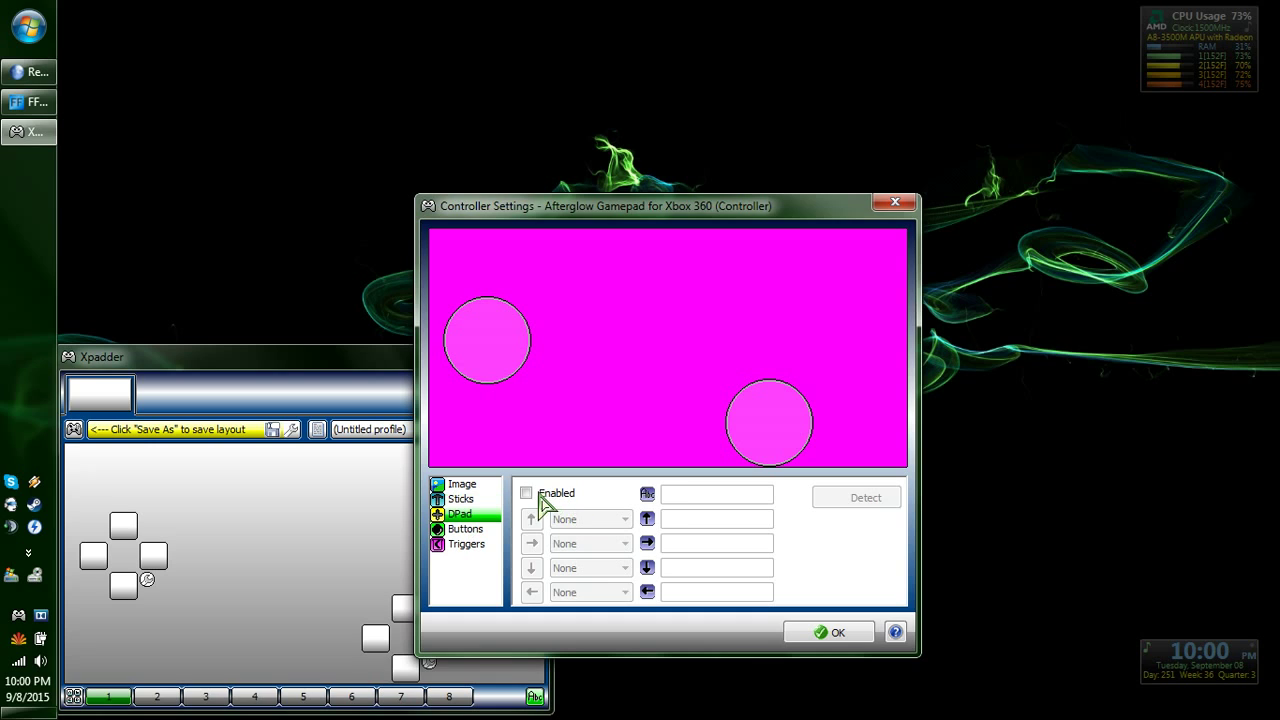
left_click(527, 494)
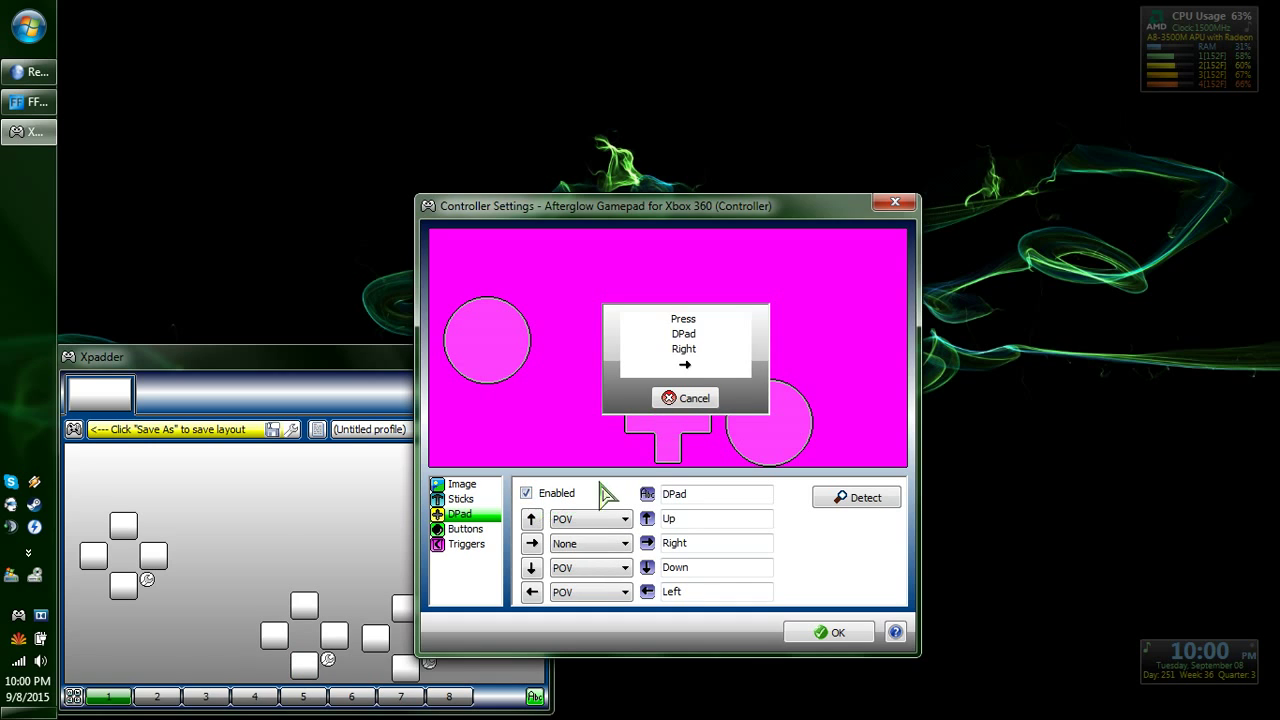
left_click_drag(652, 428, 598, 426)
- Add the two centre buttons and the two shoulder buttons to the layout and place them on their respective sides
left_click(485, 529)
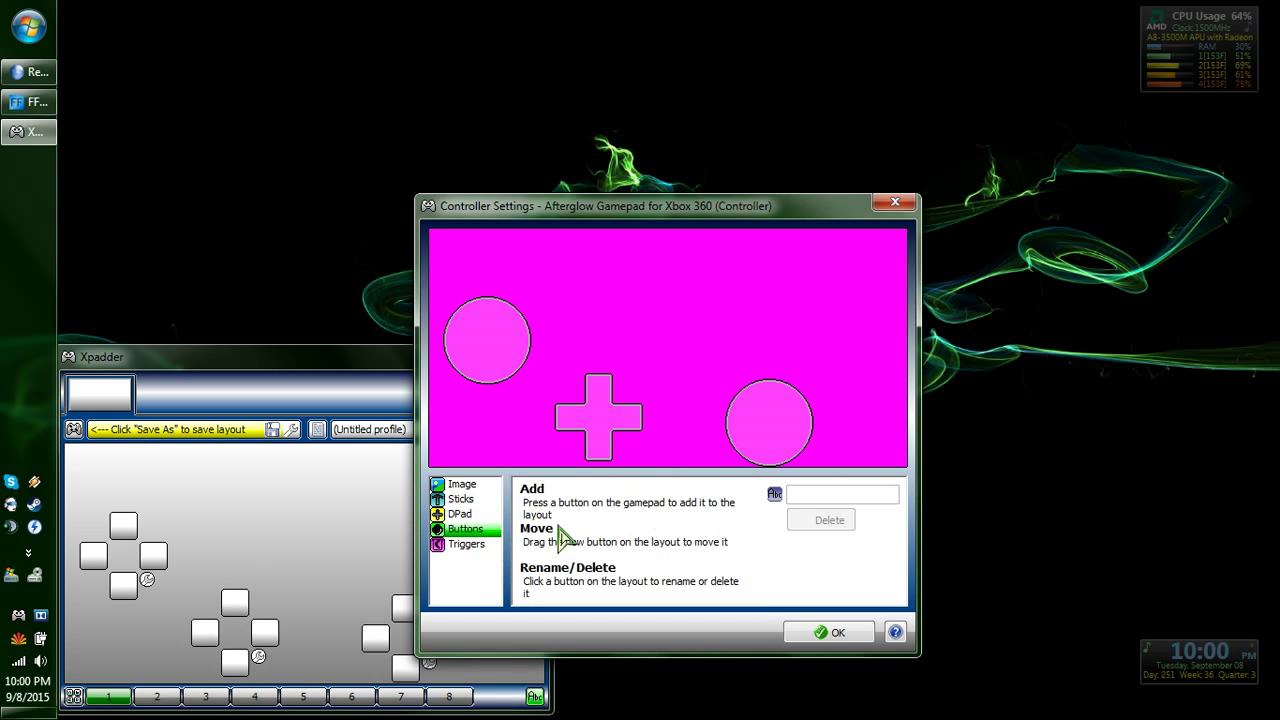
left_click_drag(632, 342, 596, 333)
left_click_drag(678, 340, 740, 334)
left_click_drag(575, 340, 500, 292)
left_click_drag(632, 342, 789, 306)
- Arrange the four face buttons in a diamond above Stick 2, and centre Button 9 on Stick 1 and Button 10 on Stick 2
left_click_drag(510, 330, 809, 341)
left_click_drag(464, 338, 835, 367)
left_click_drag(510, 339, 878, 356)
left_click_drag(545, 334, 842, 322)
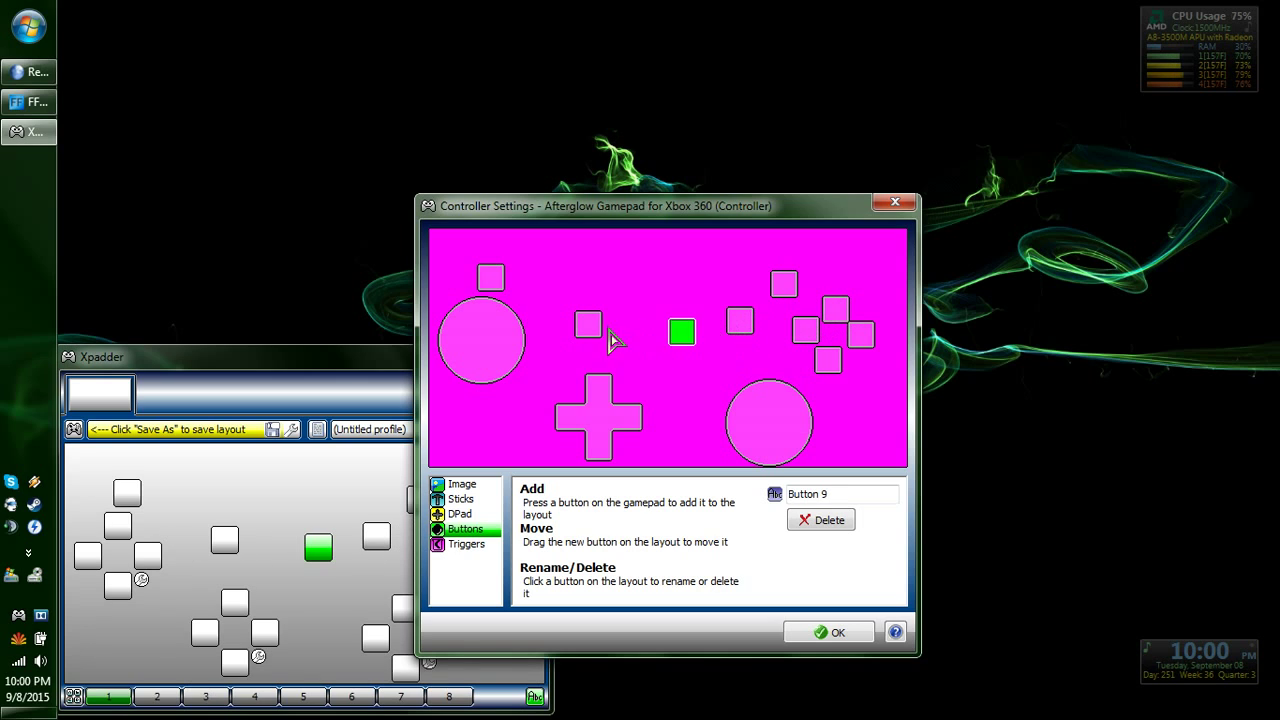
left_click_drag(682, 336, 482, 343)
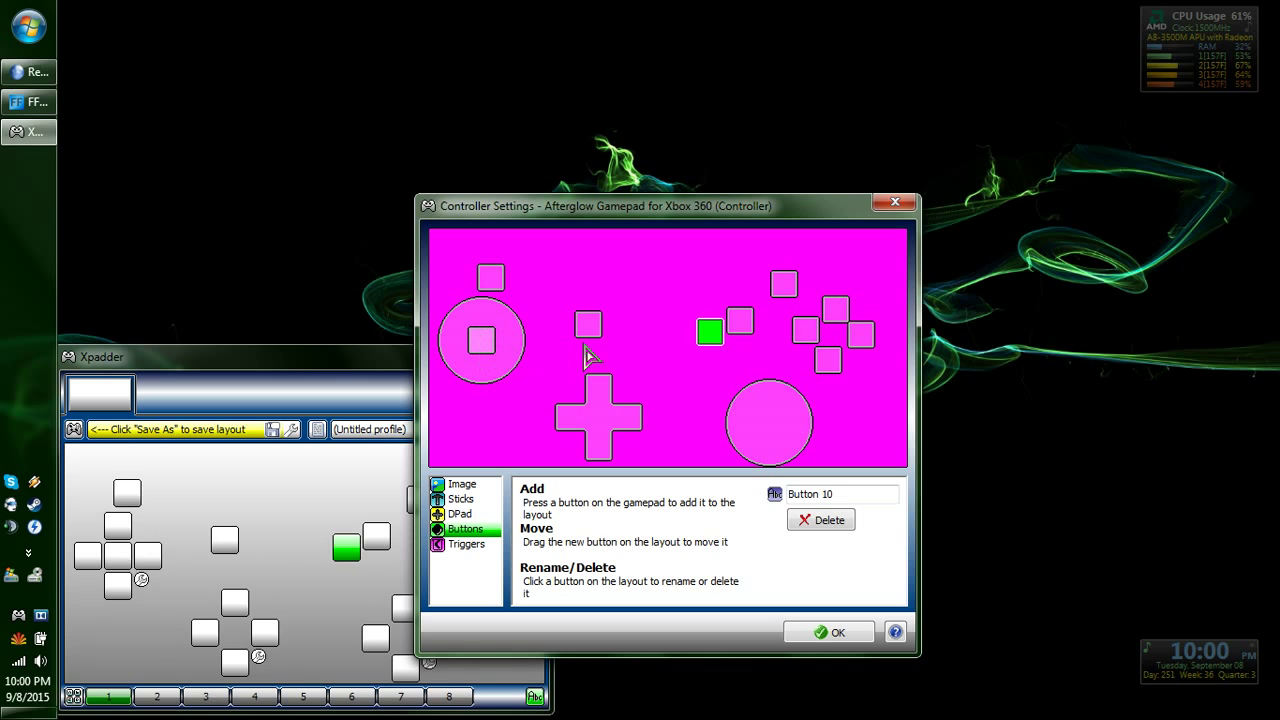
left_click_drag(706, 343, 767, 424)
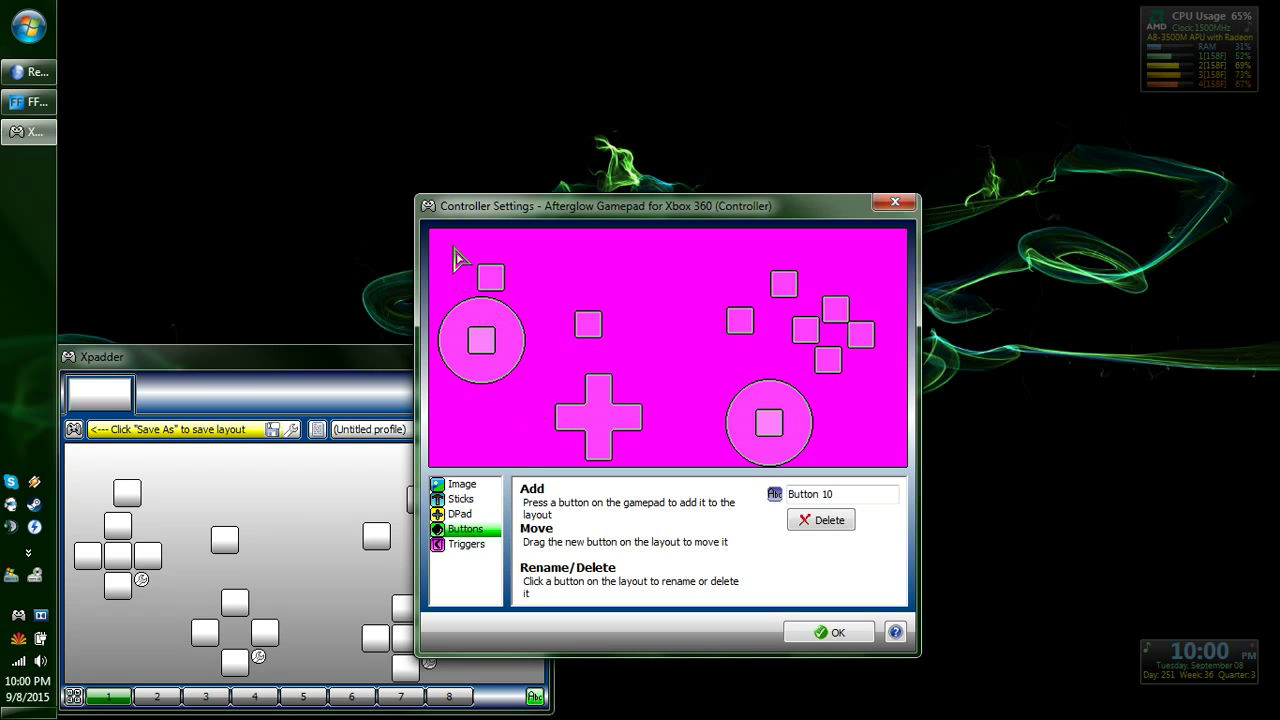
- Enable the triggers, detecting Axis Z+ for Trigger Left and Axis Z- for Trigger Right, and confirm the controller settings
left_click(466, 548)
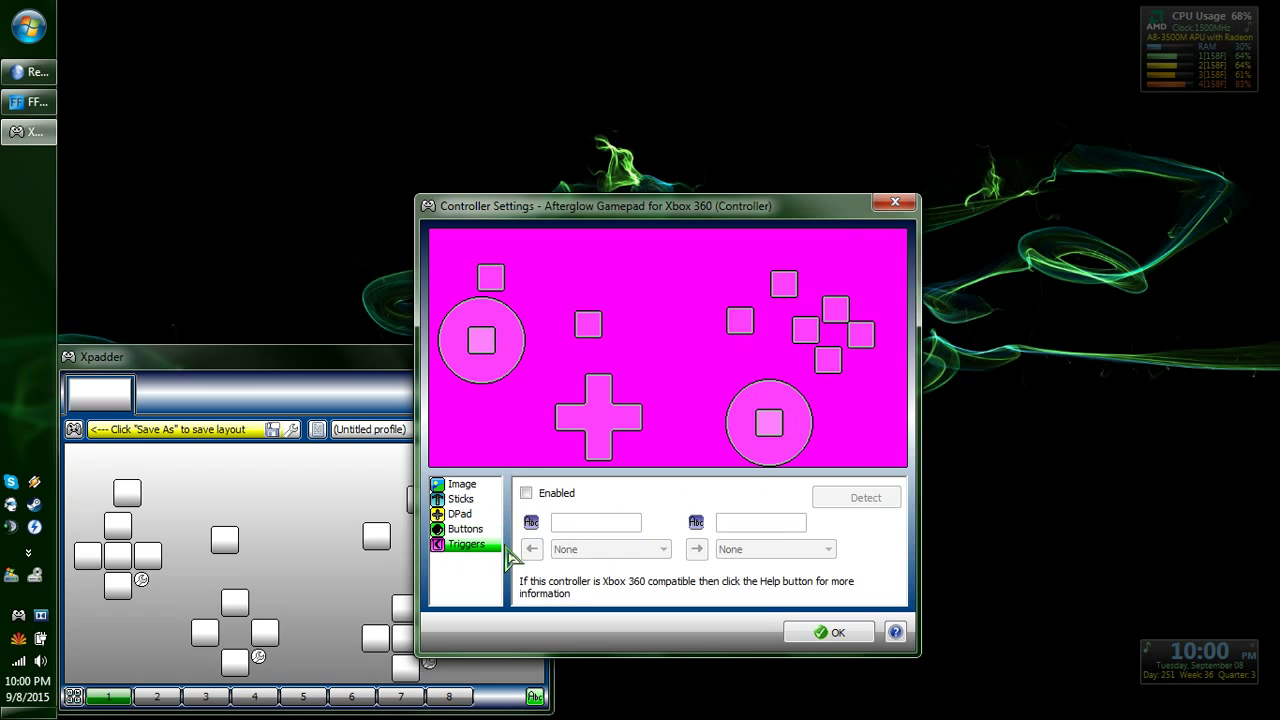
left_click(526, 493)
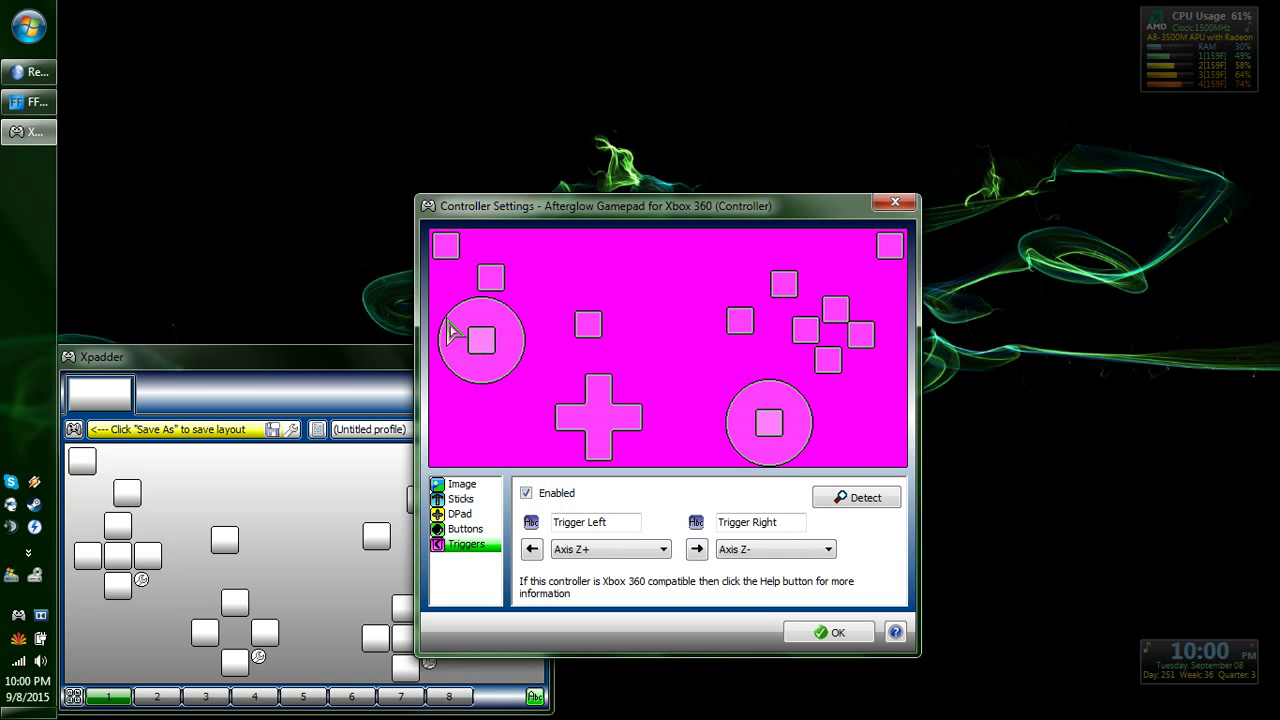
left_click(826, 636)
- Assign the right mouse button to Trigger Left and the left mouse button to Trigger Right
left_click_drag(355, 365, 617, 220)
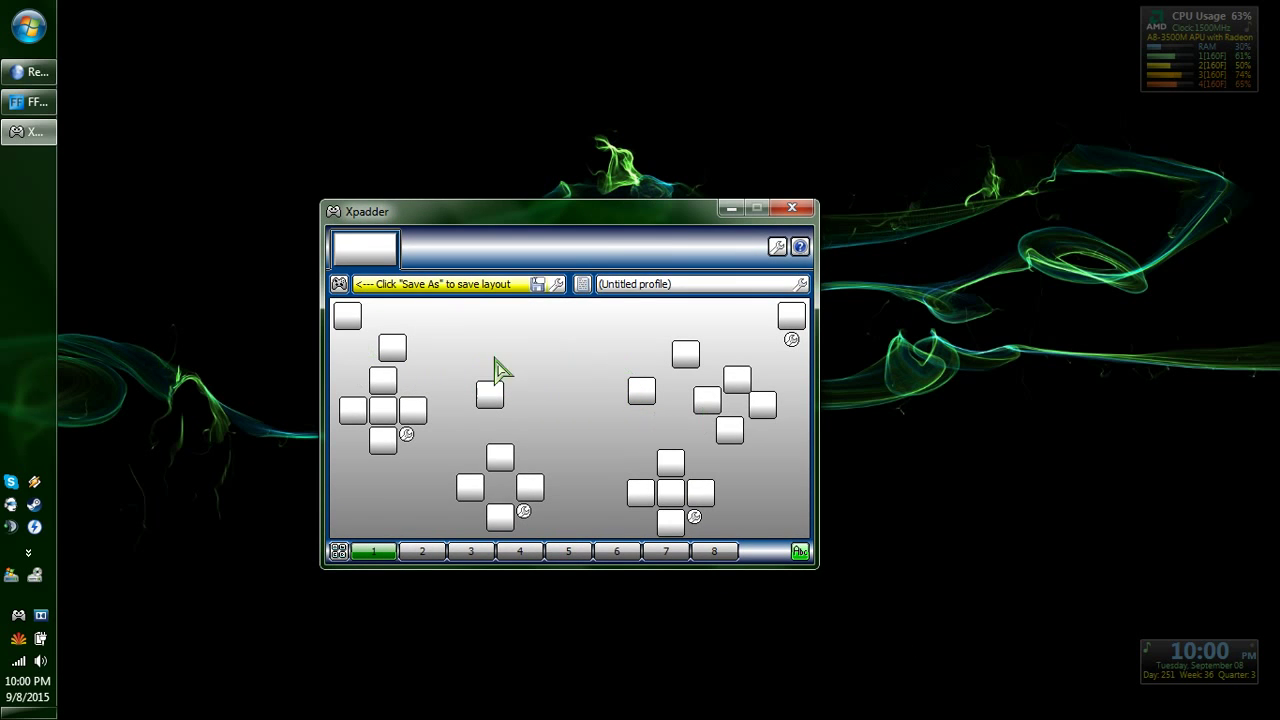
left_click(347, 316)
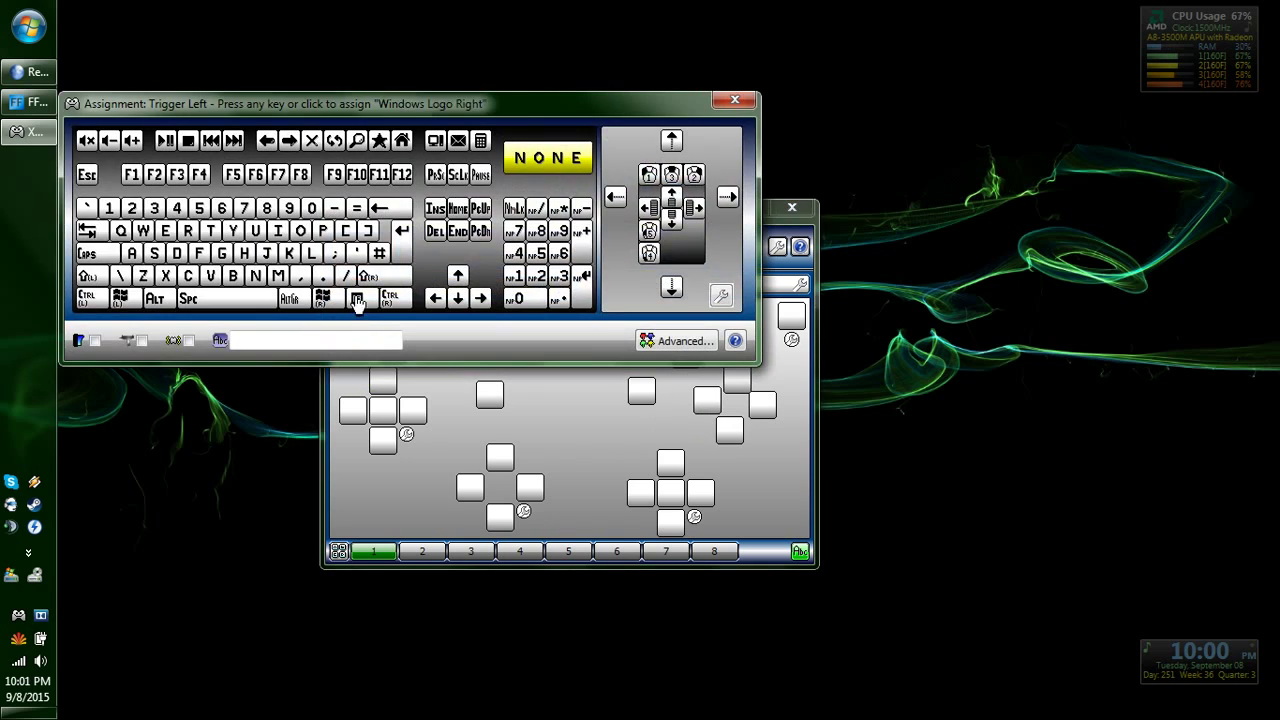
left_click_drag(384, 20, 605, 327)
left_click(858, 400)
right_click(837, 400)
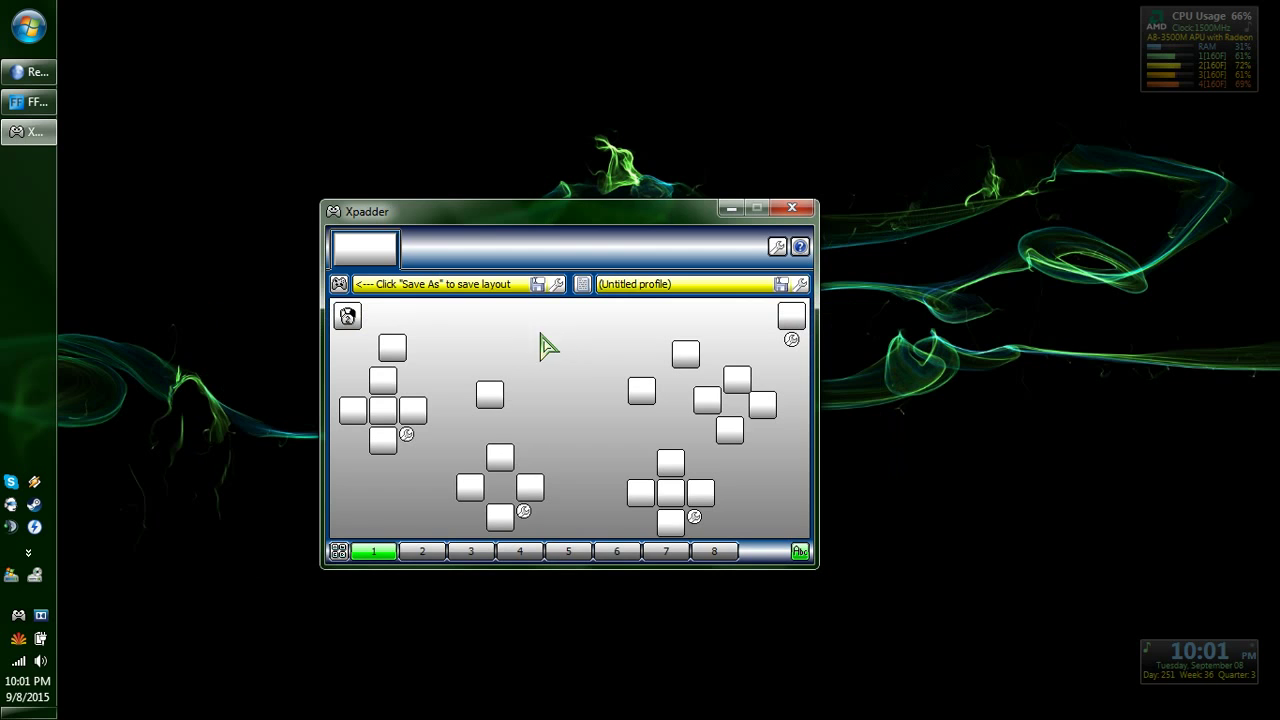
left_click(786, 322)
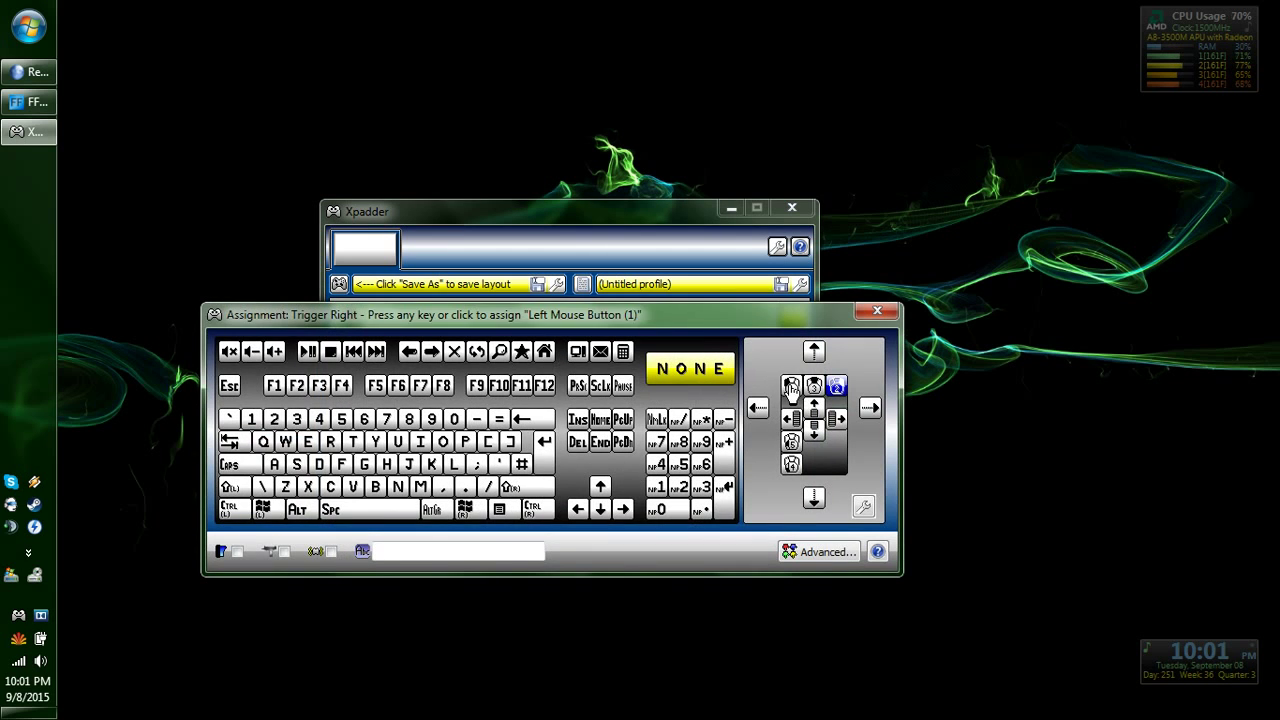
left_click(791, 388)
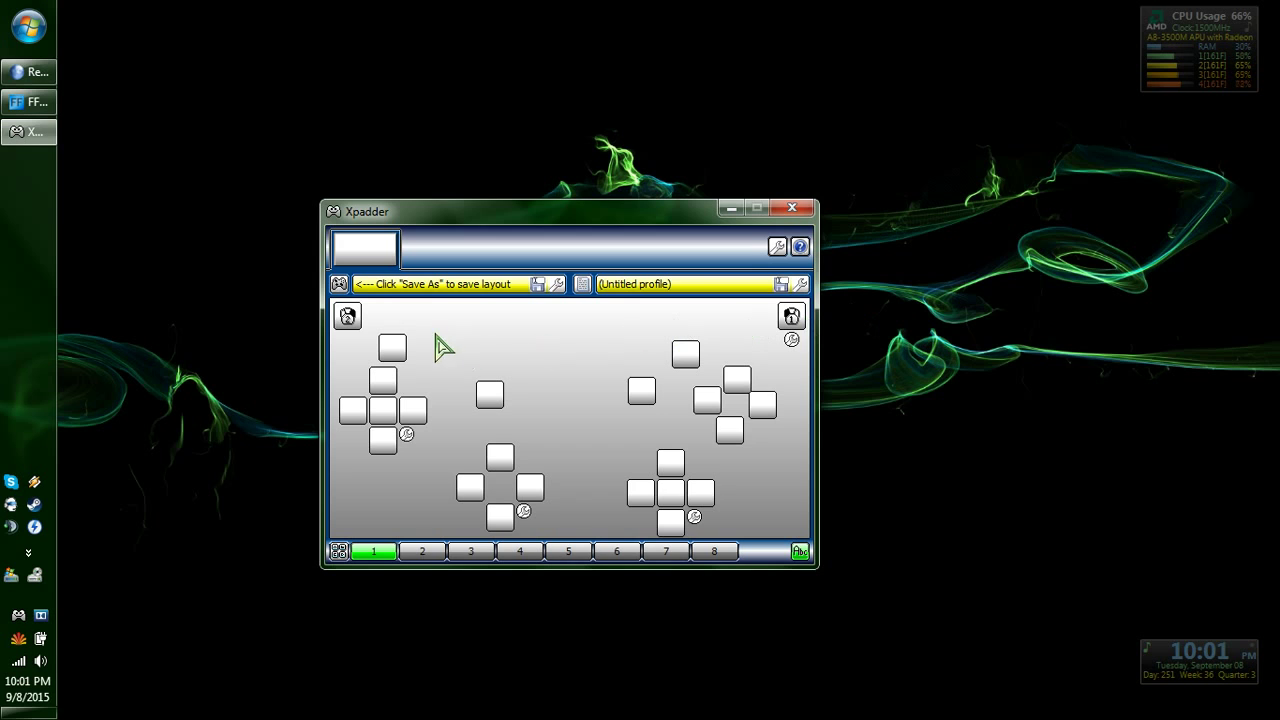
- Assign Q to the left shoulder button and G to the right shoulder button
left_click(392, 344)
left_click(280, 446)
left_click(688, 358)
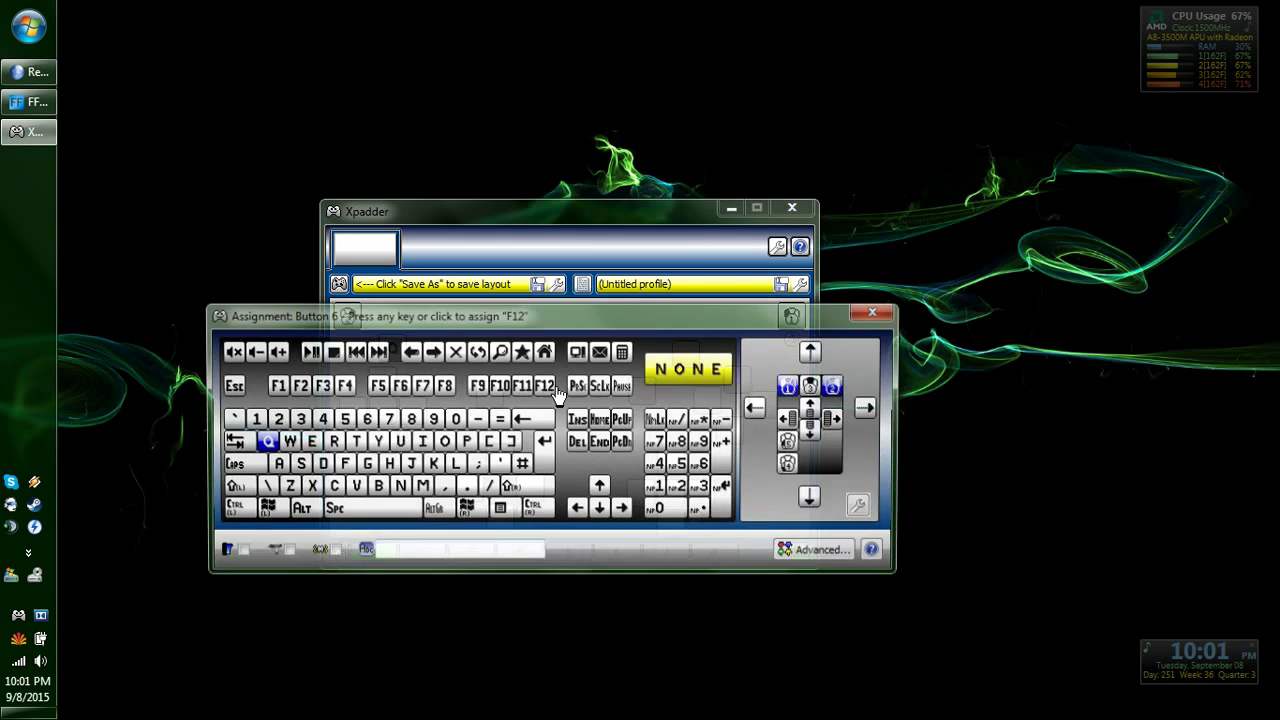
left_click(368, 470)
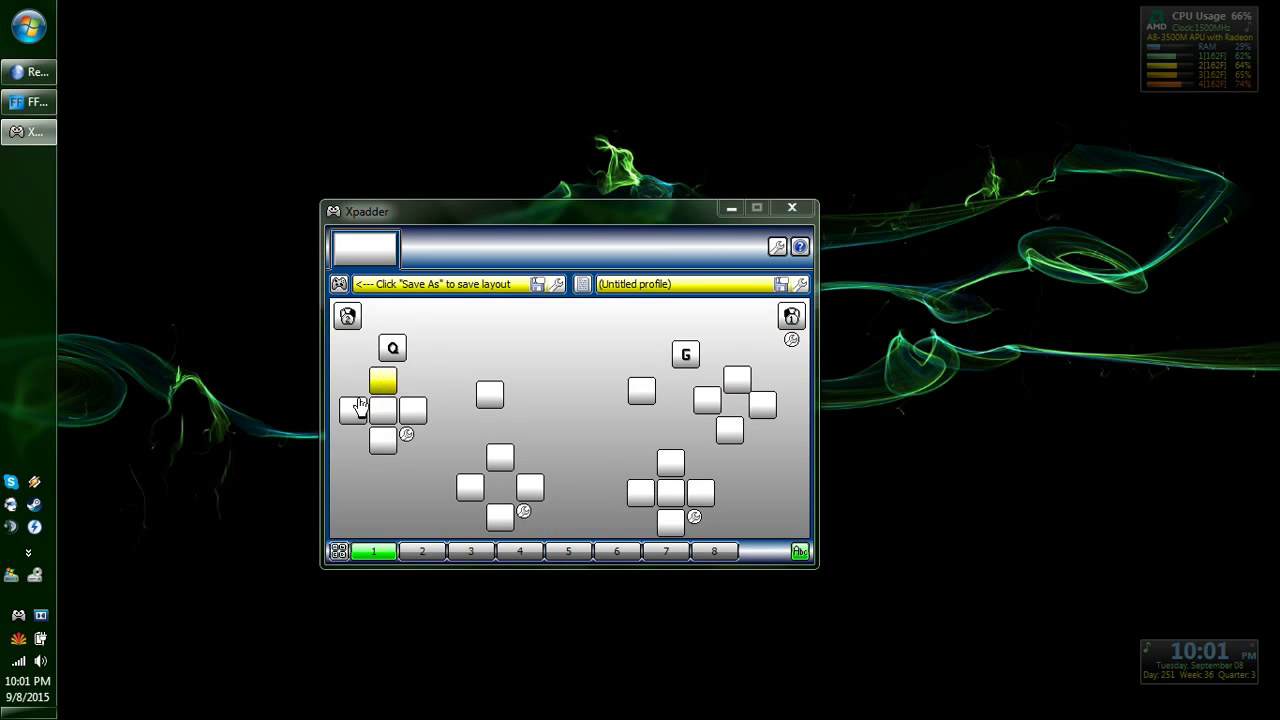
- Assign W, A, S and D to Stick 1's up, left, down and right directions, and Left Shift to Button 9 at its centre
left_click(383, 388)
left_click(297, 441)
left_click(352, 411)
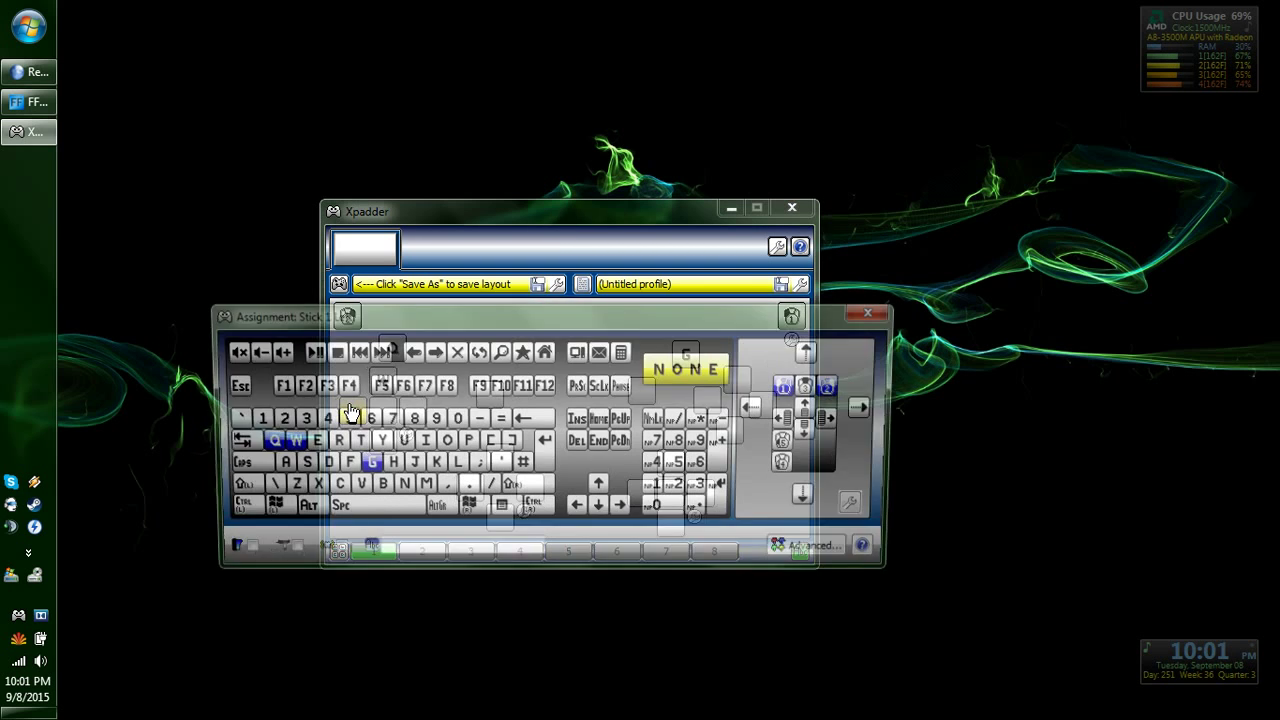
left_click(274, 464)
left_click(386, 437)
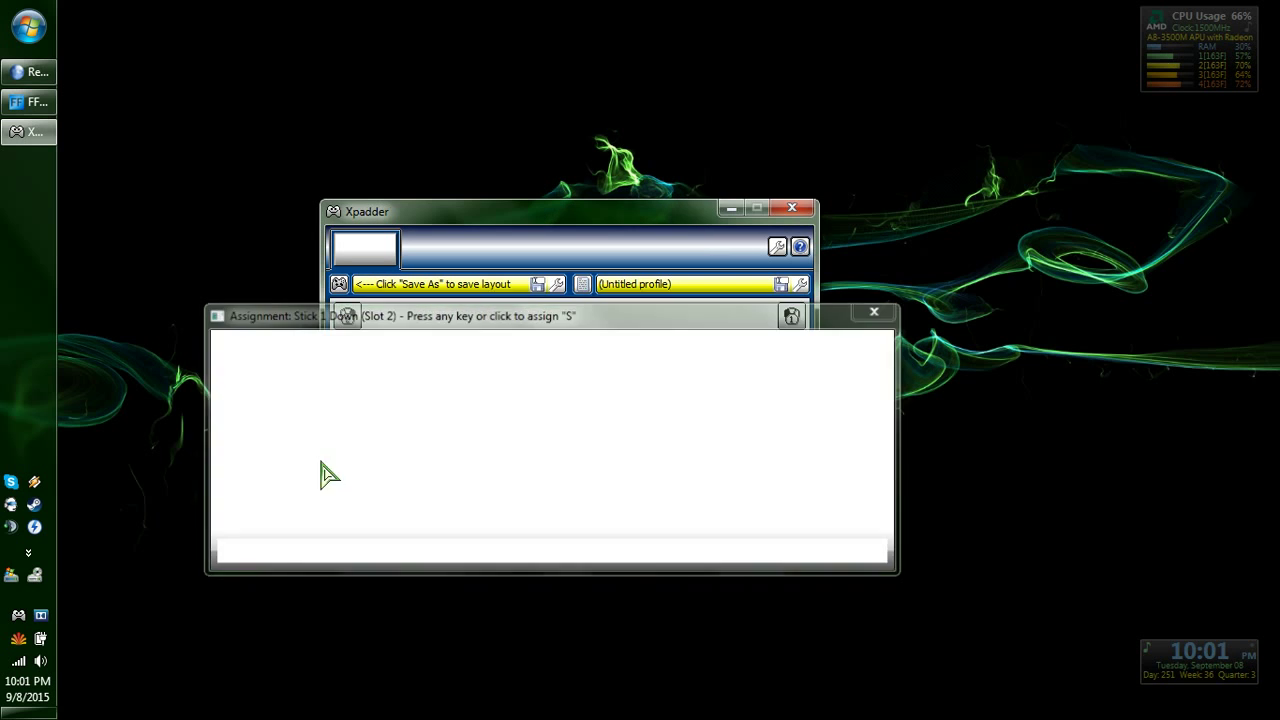
left_click(413, 411)
left_click(321, 464)
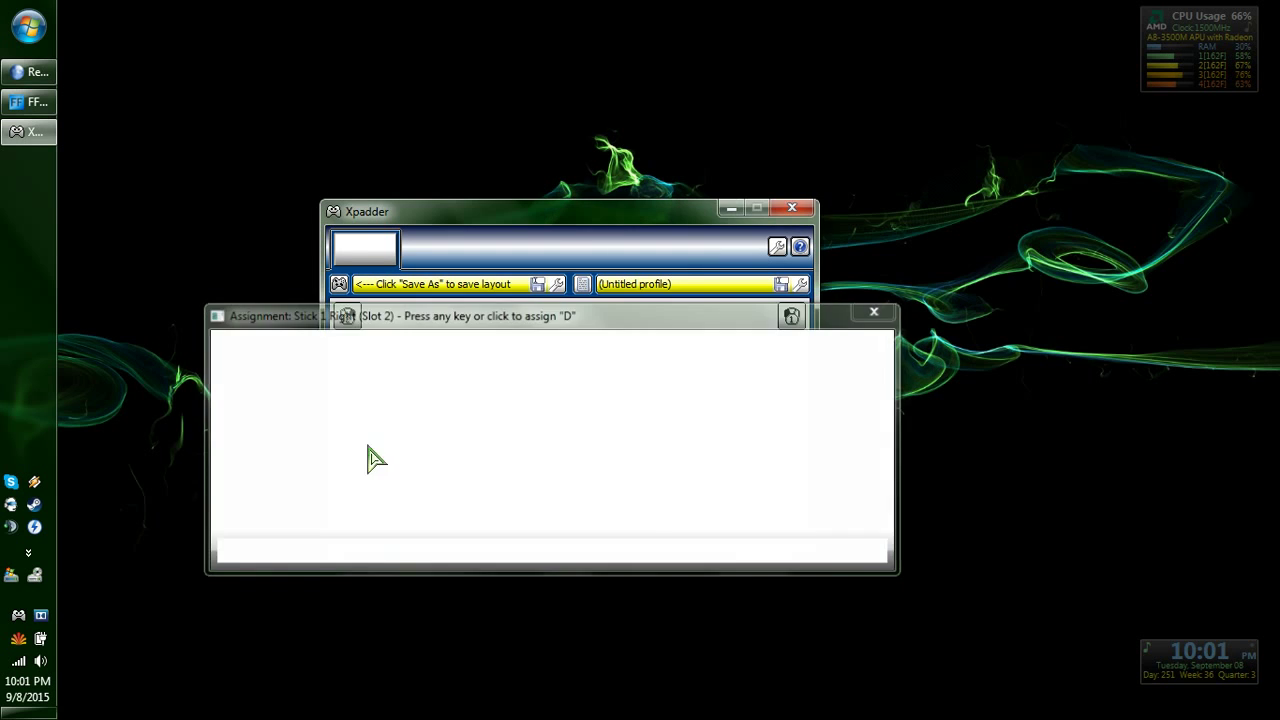
left_click(393, 428)
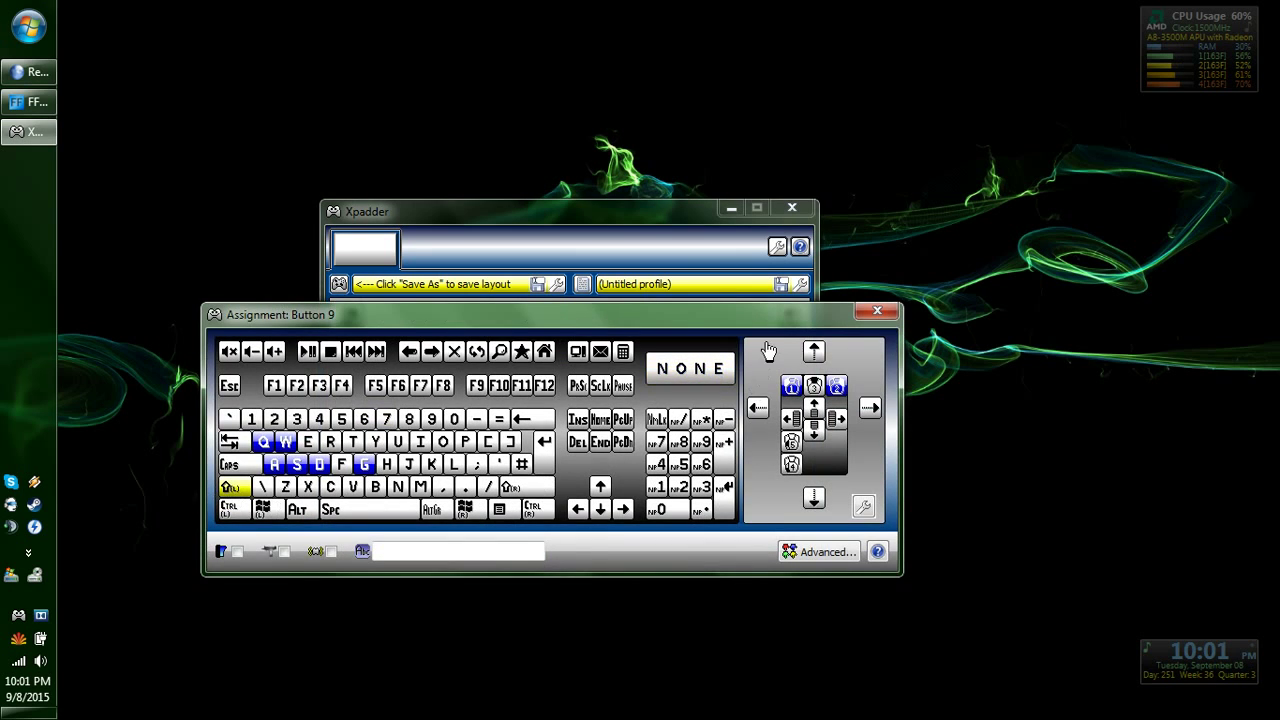
left_click(877, 311)
- Assign F to the left centre button and Escape to the right centre button
left_click(488, 400)
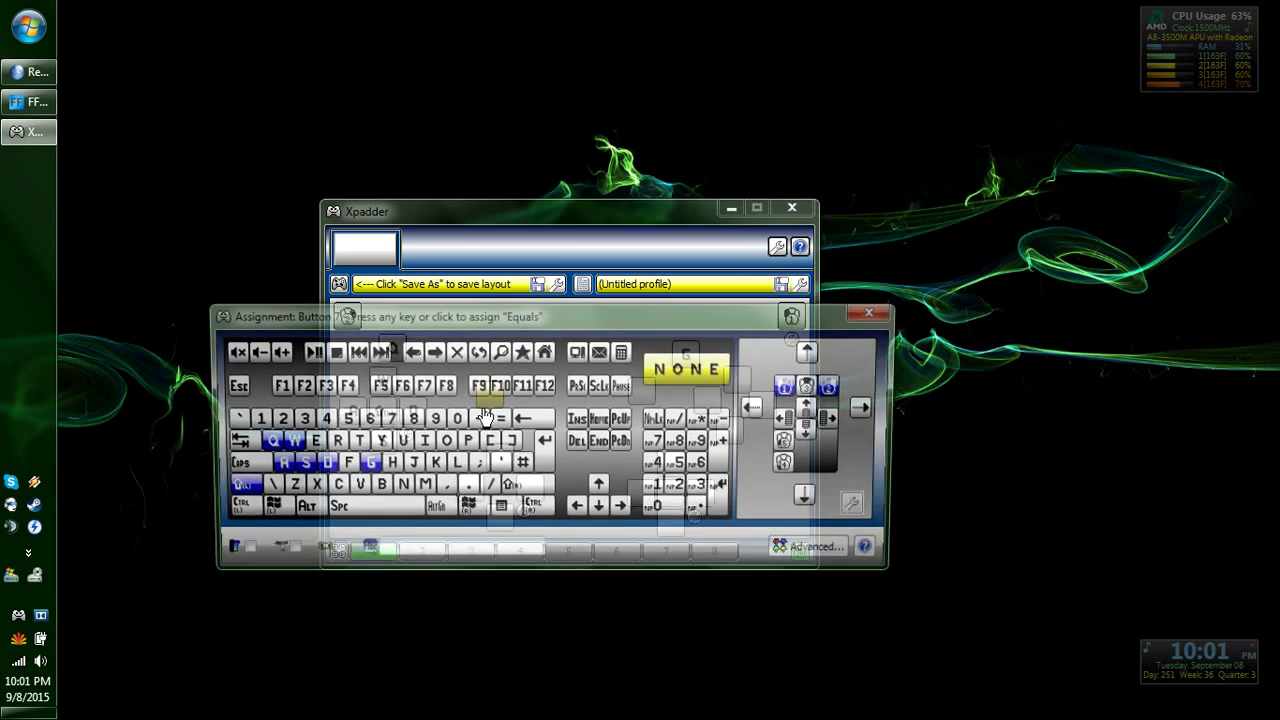
key("f")
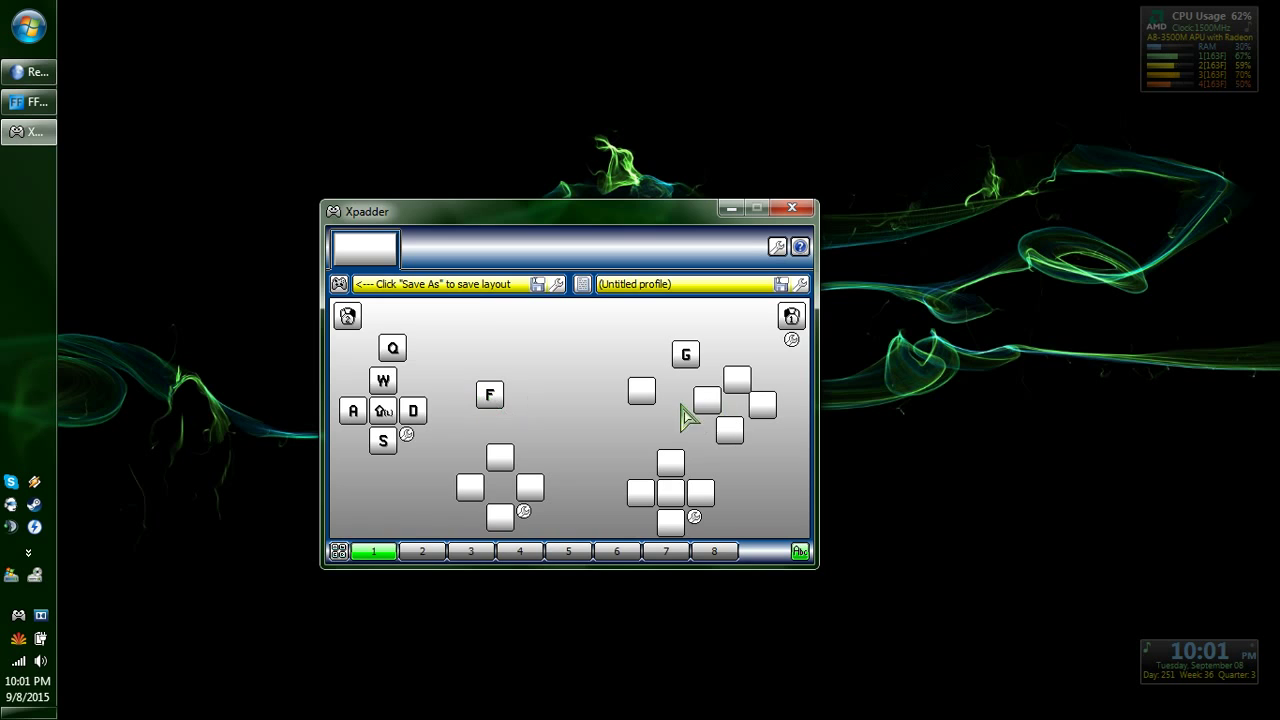
left_click(641, 391)
key("Escape")
- Assign R to the upper face button and 1 to Button 3, the left face button
left_click(740, 385)
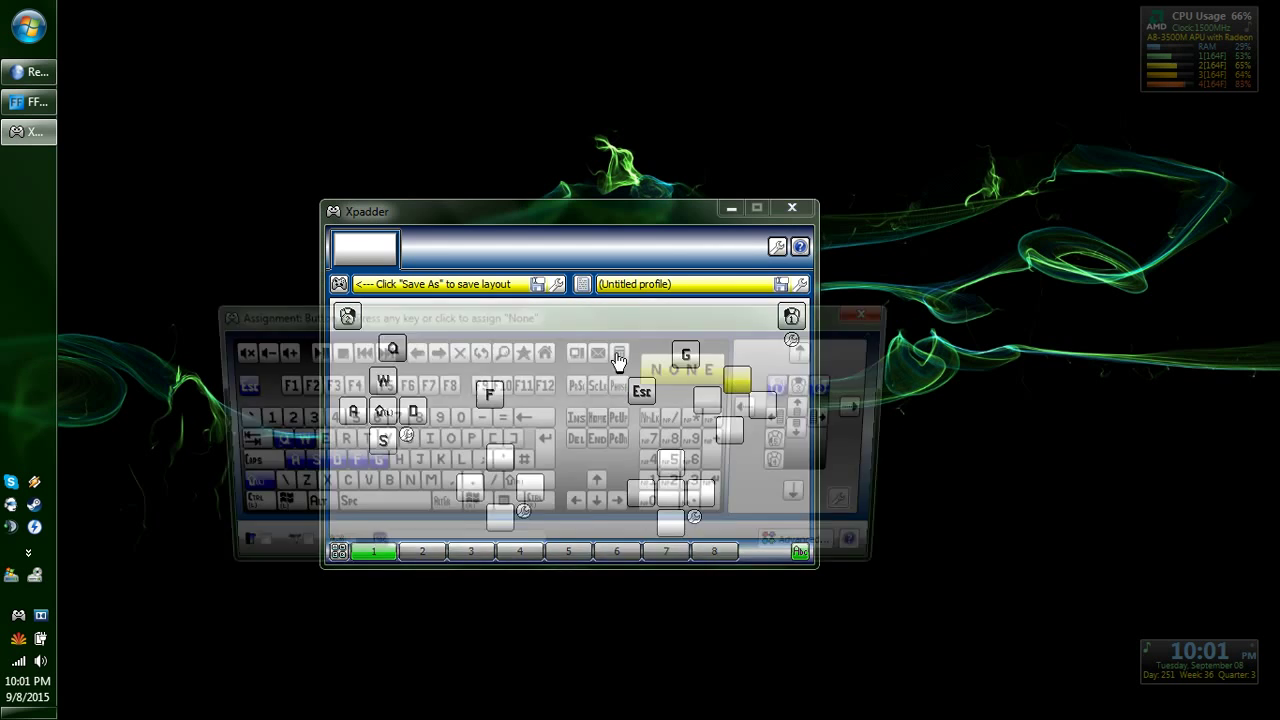
left_click(340, 447)
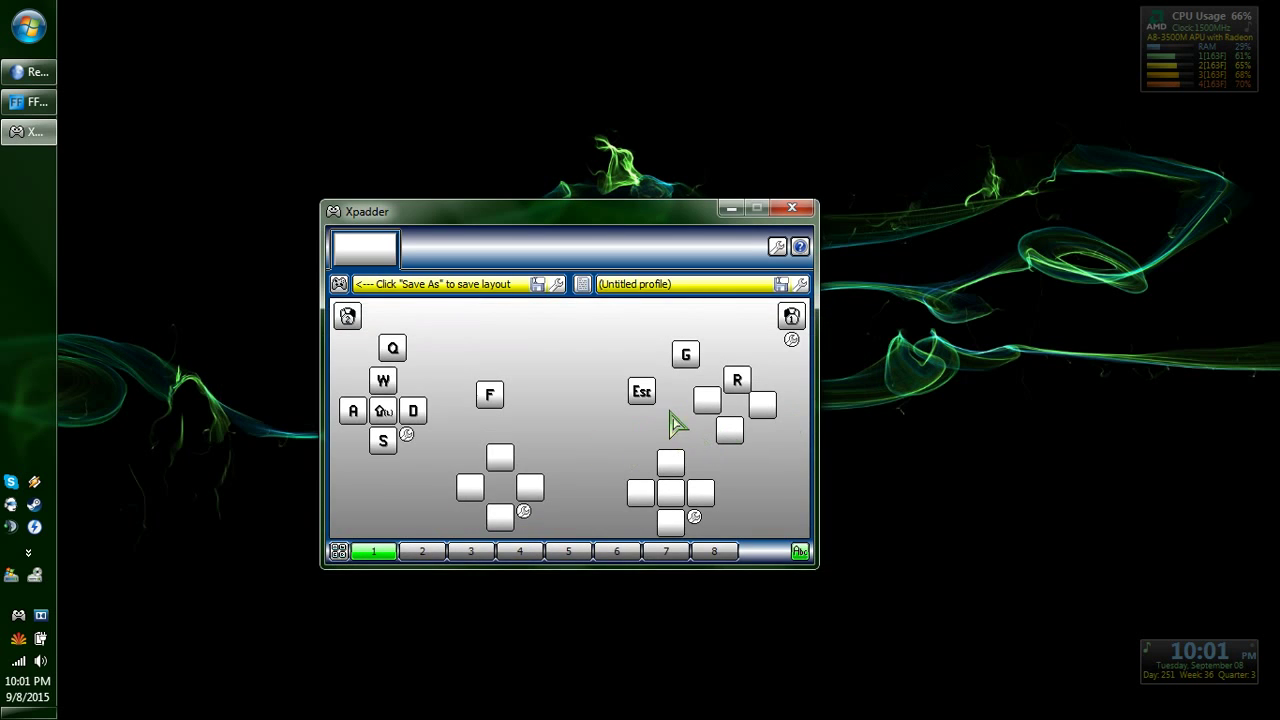
left_click(717, 418)
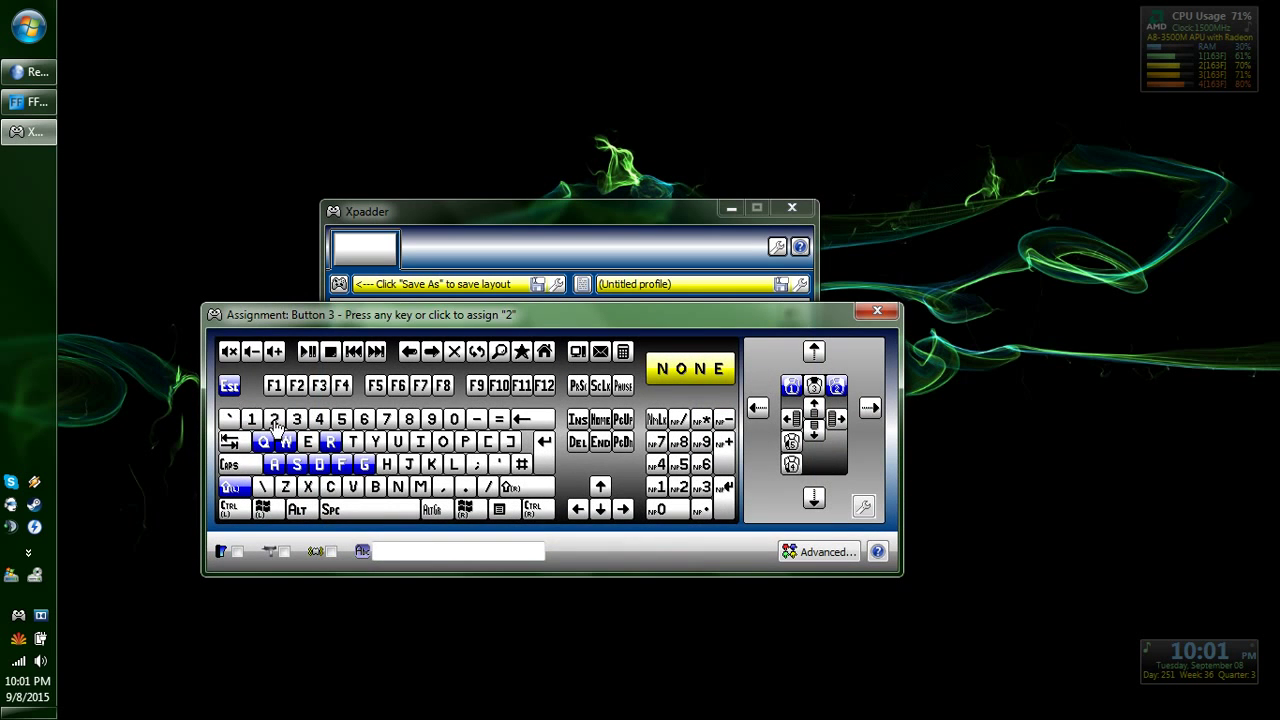
left_click(253, 419)
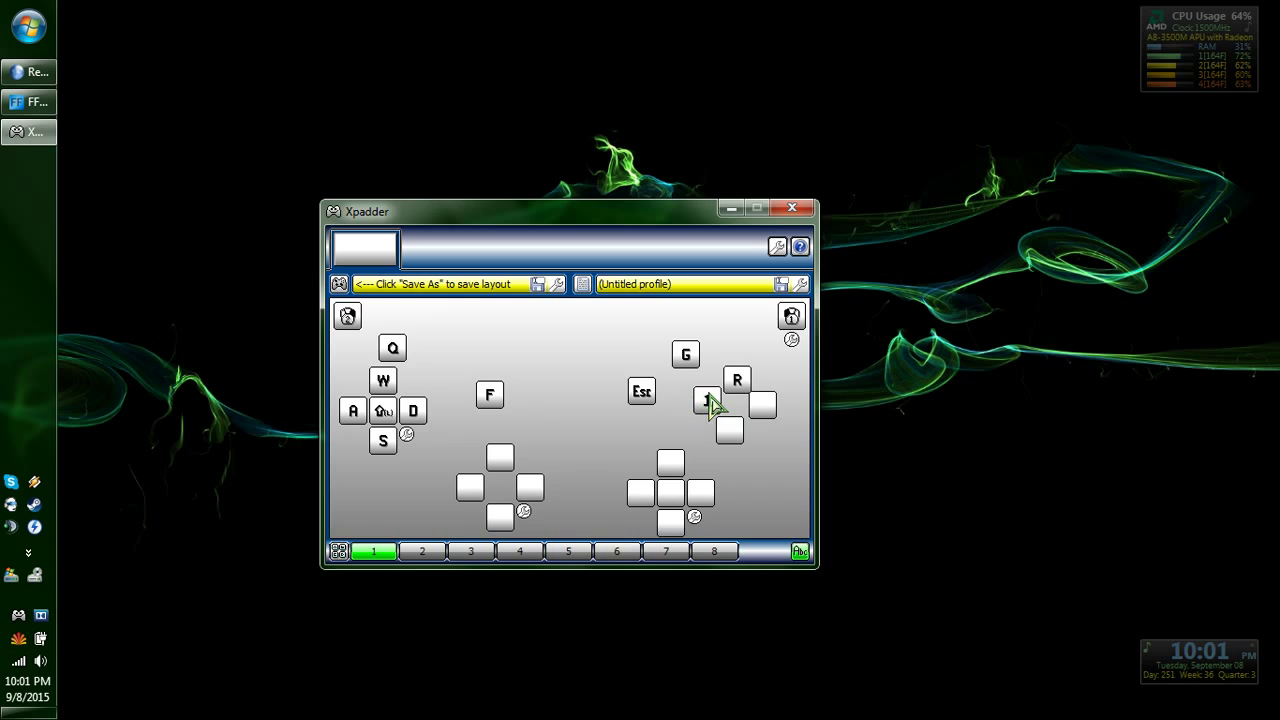
- Add a second cycle with key 2 to Button 3 in its advanced assignment, so it alternates between 1 and 2
left_click(710, 396)
left_click(824, 553)
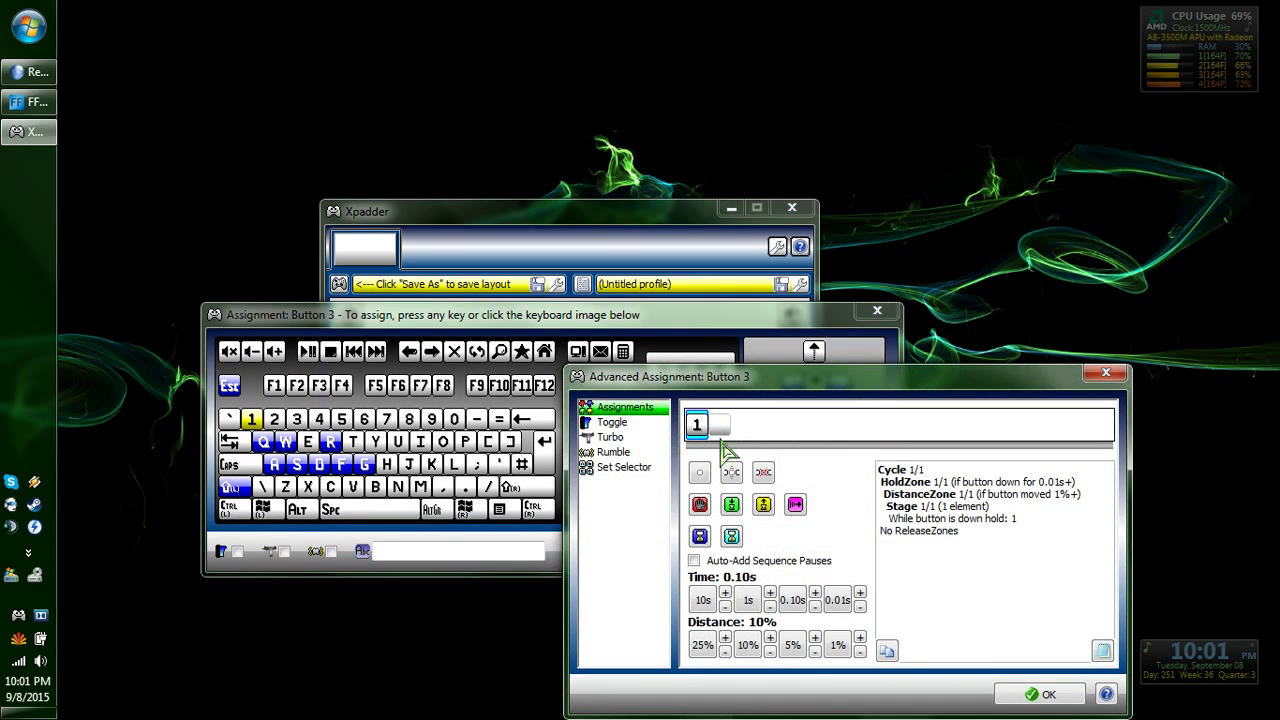
left_click(700, 504)
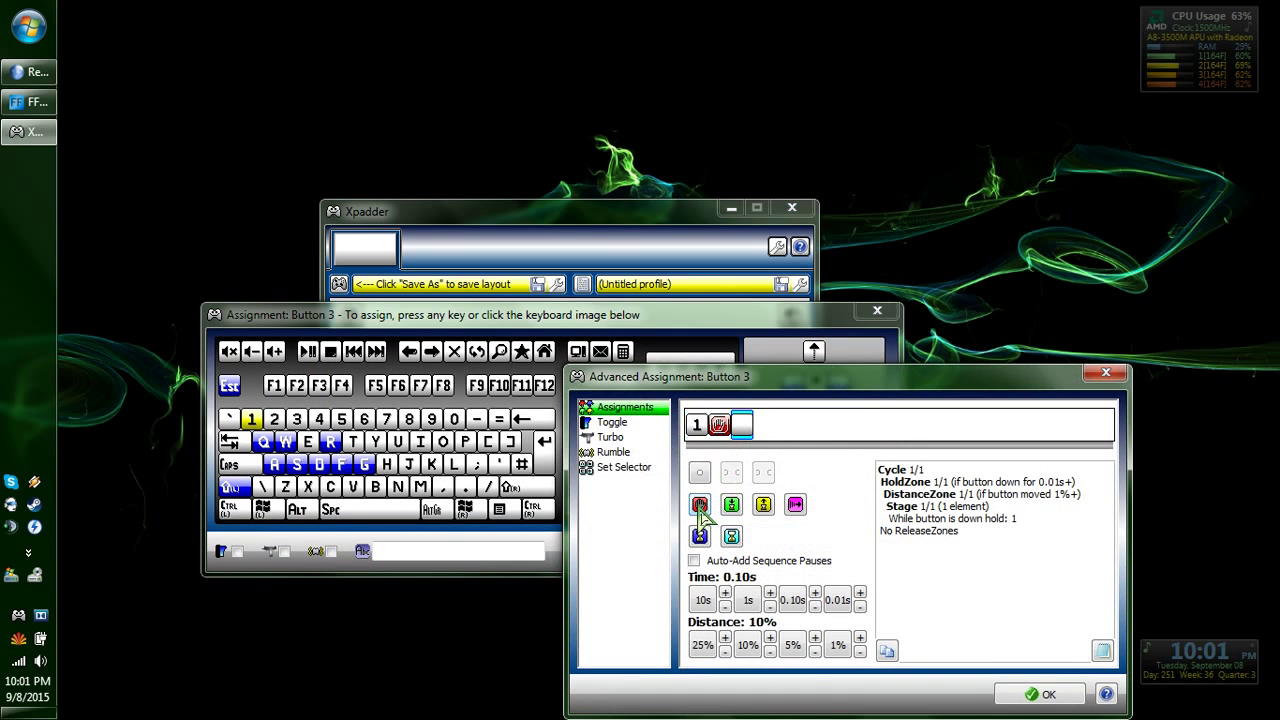
left_click(270, 419)
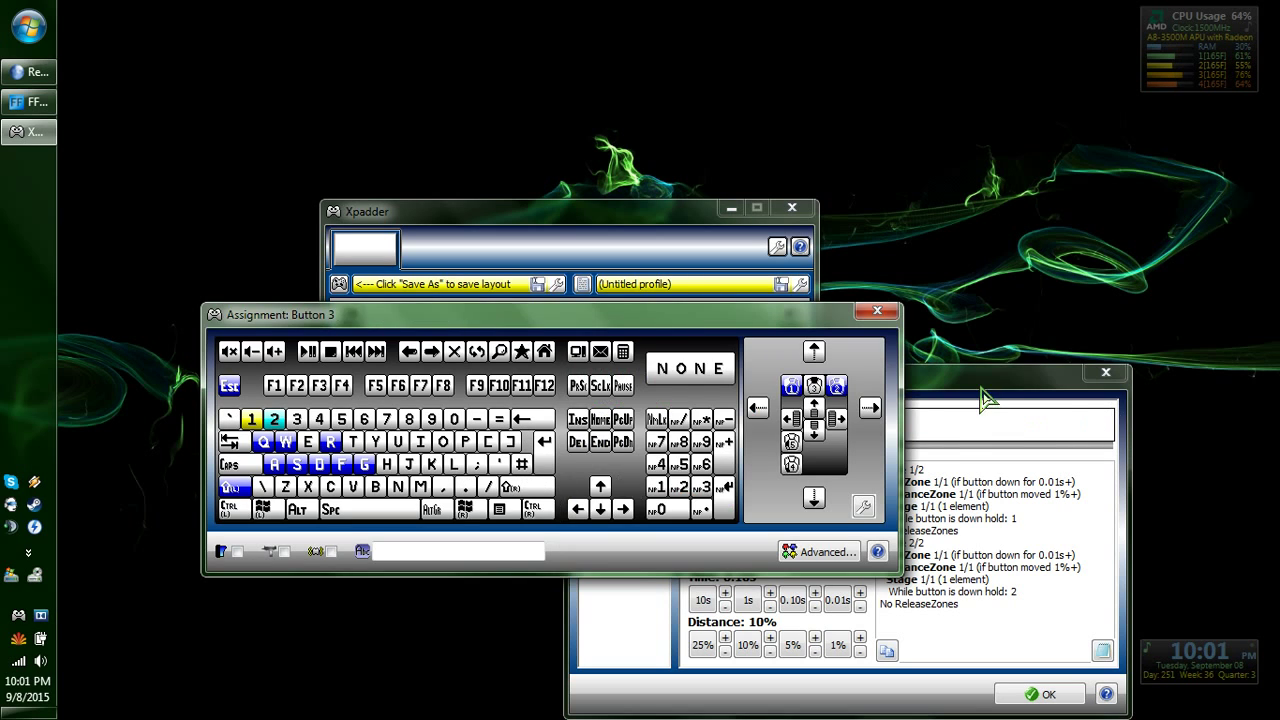
left_click(985, 397)
left_click(1040, 694)
left_click(877, 311)
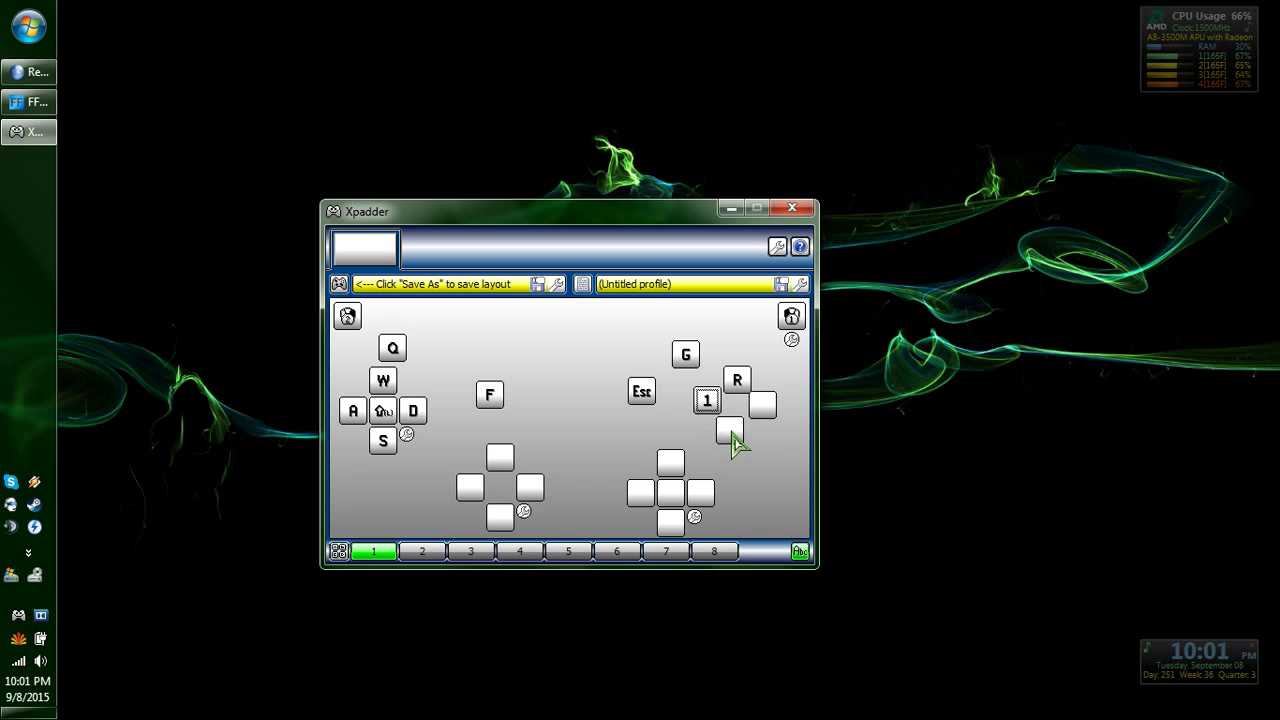
- Assign Space to Button 1, the lower face button, and Left Control to Button 2, the right face button
left_click(731, 434)
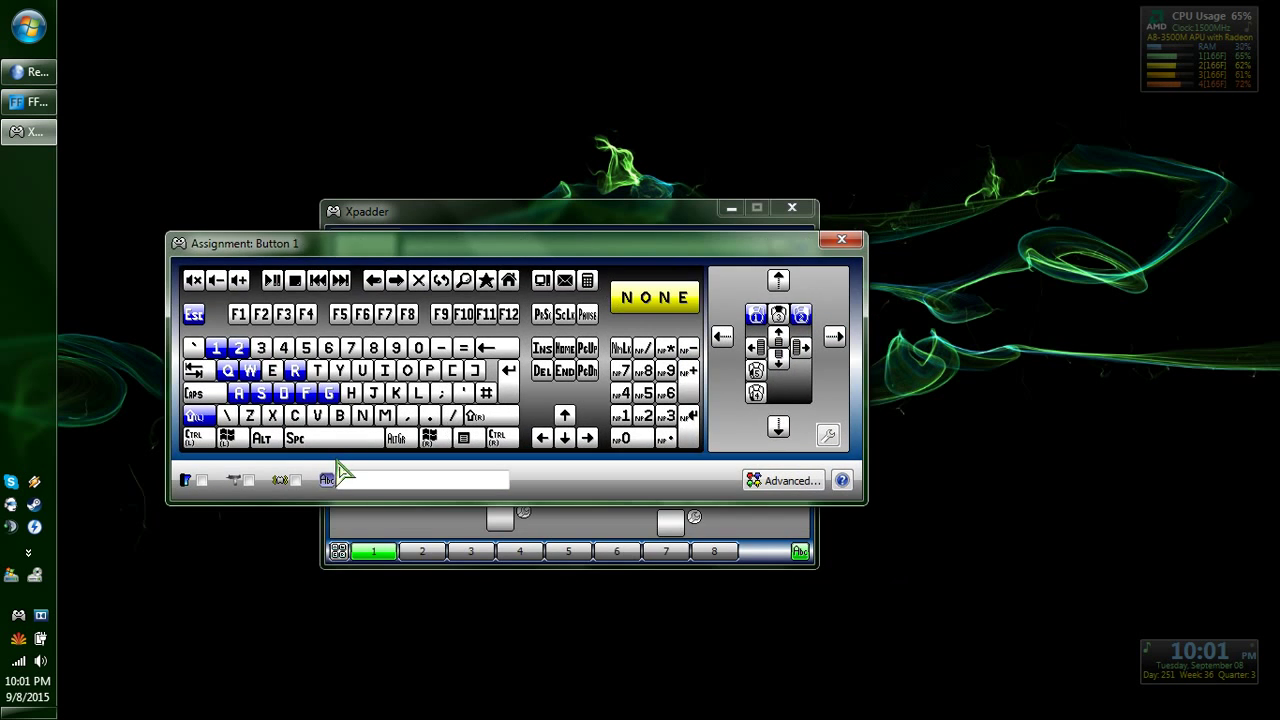
left_click(338, 444)
left_click(766, 408)
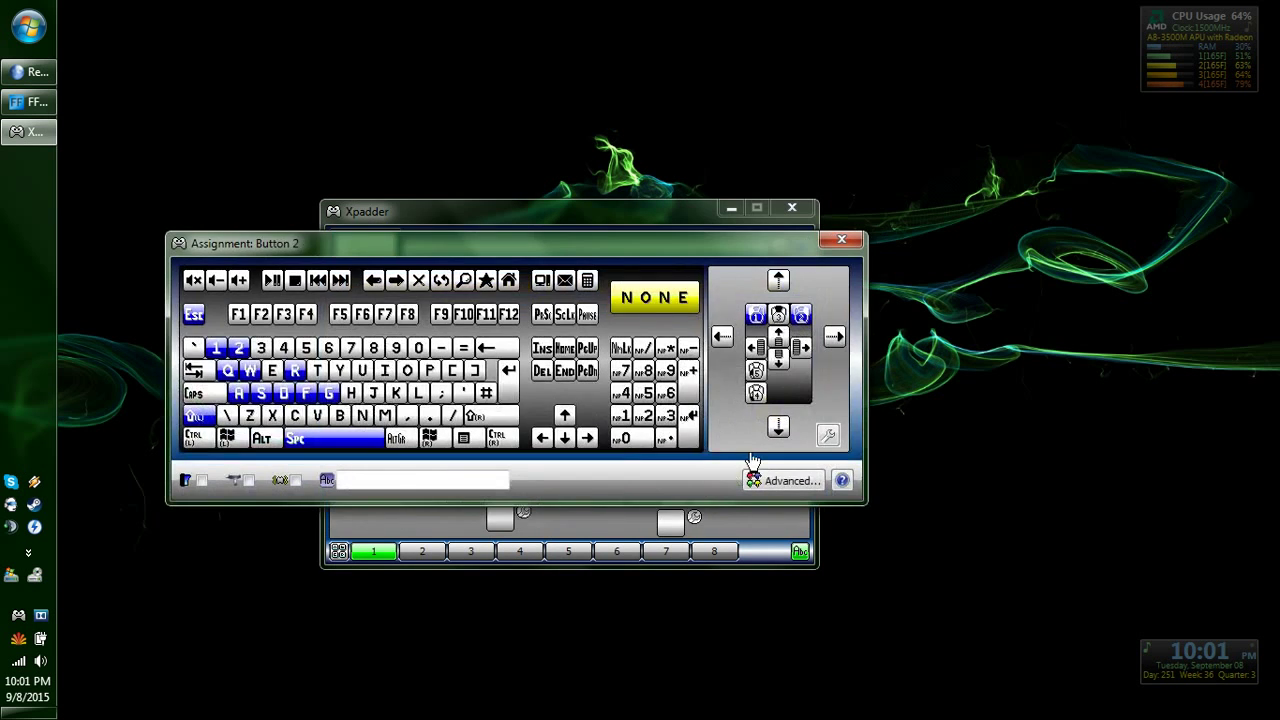
key("ctrl")
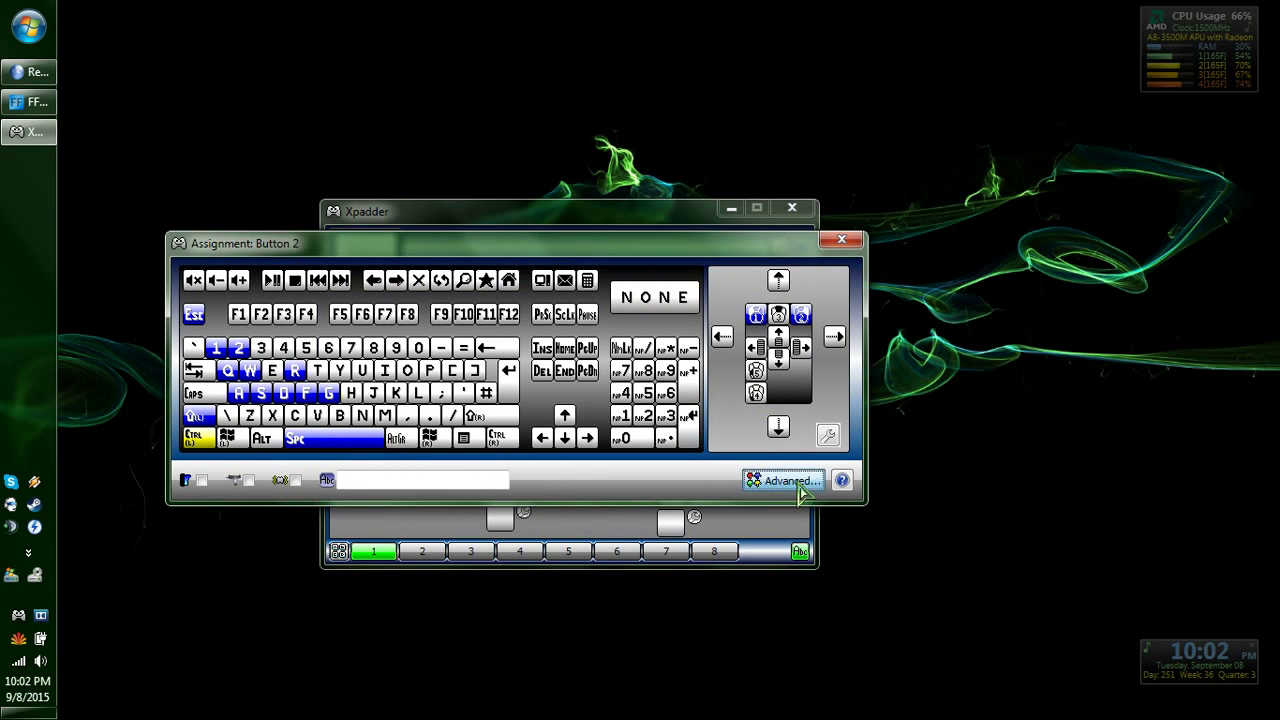
- Add a hold zone of 0.10 s with key C after Left Control in Button 2's advanced assignment
left_click(792, 480)
left_click(733, 505)
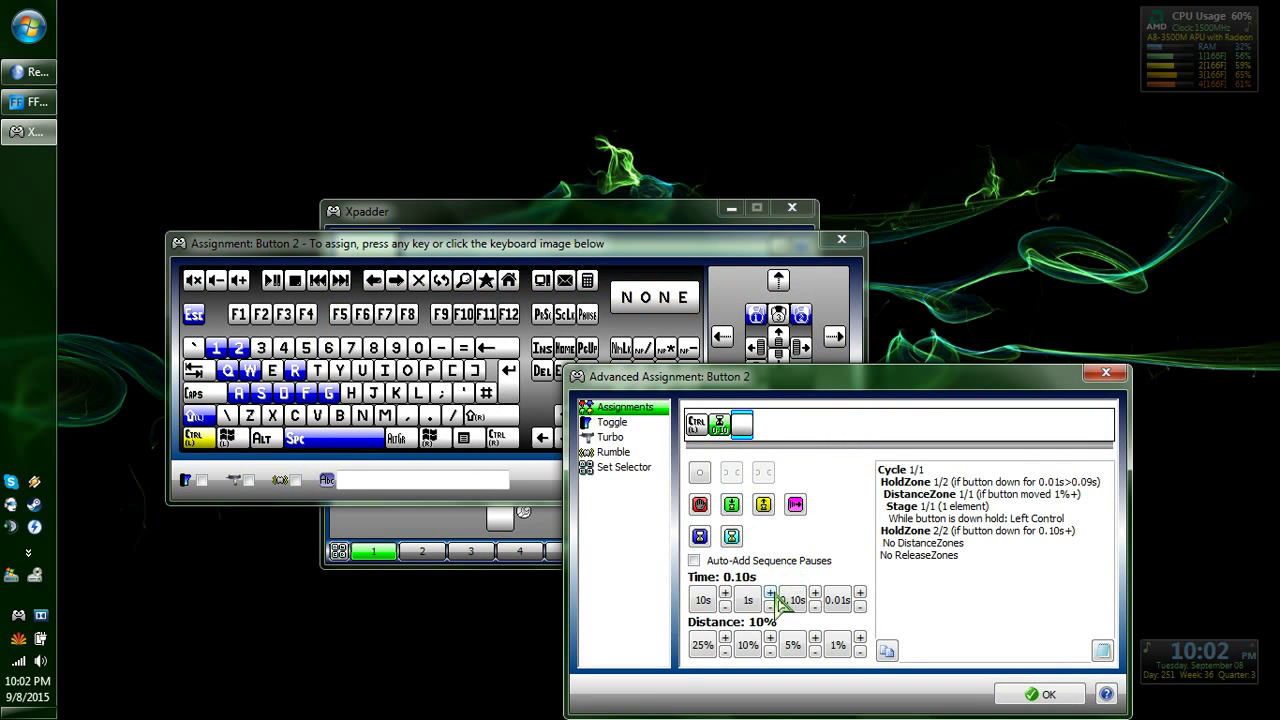
left_click(296, 418)
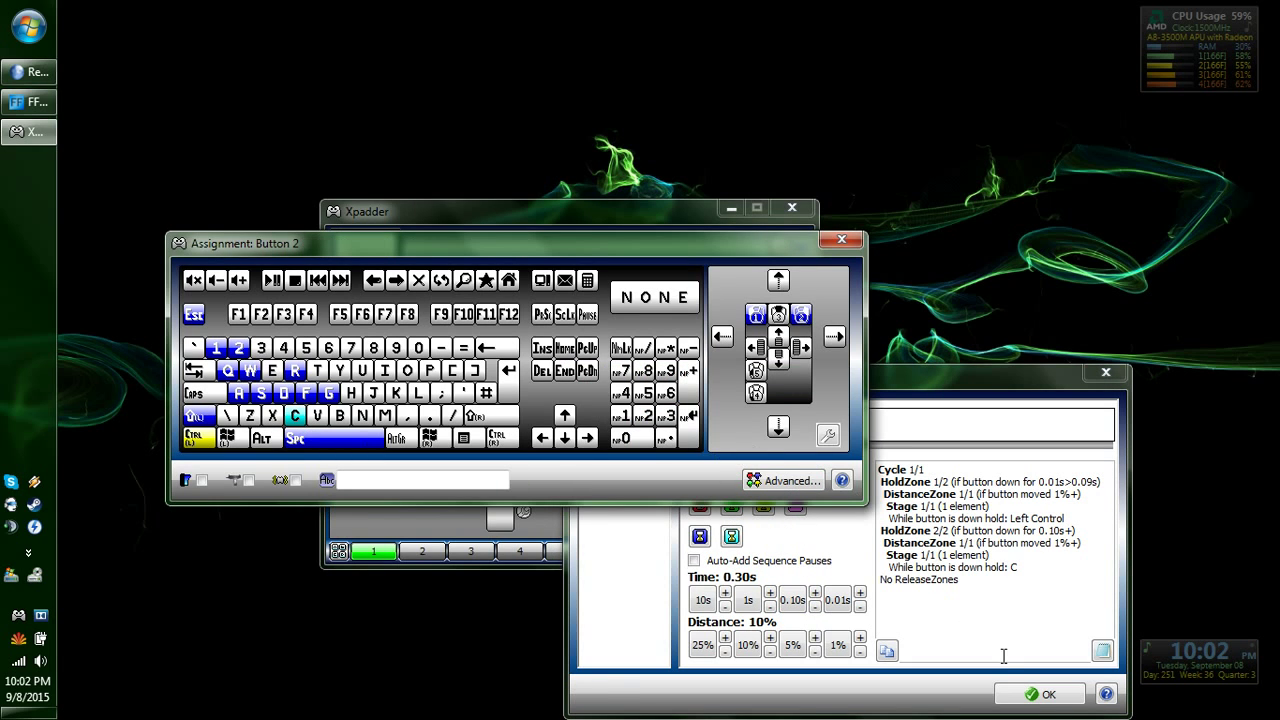
left_click(1040, 694)
left_click(841, 240)
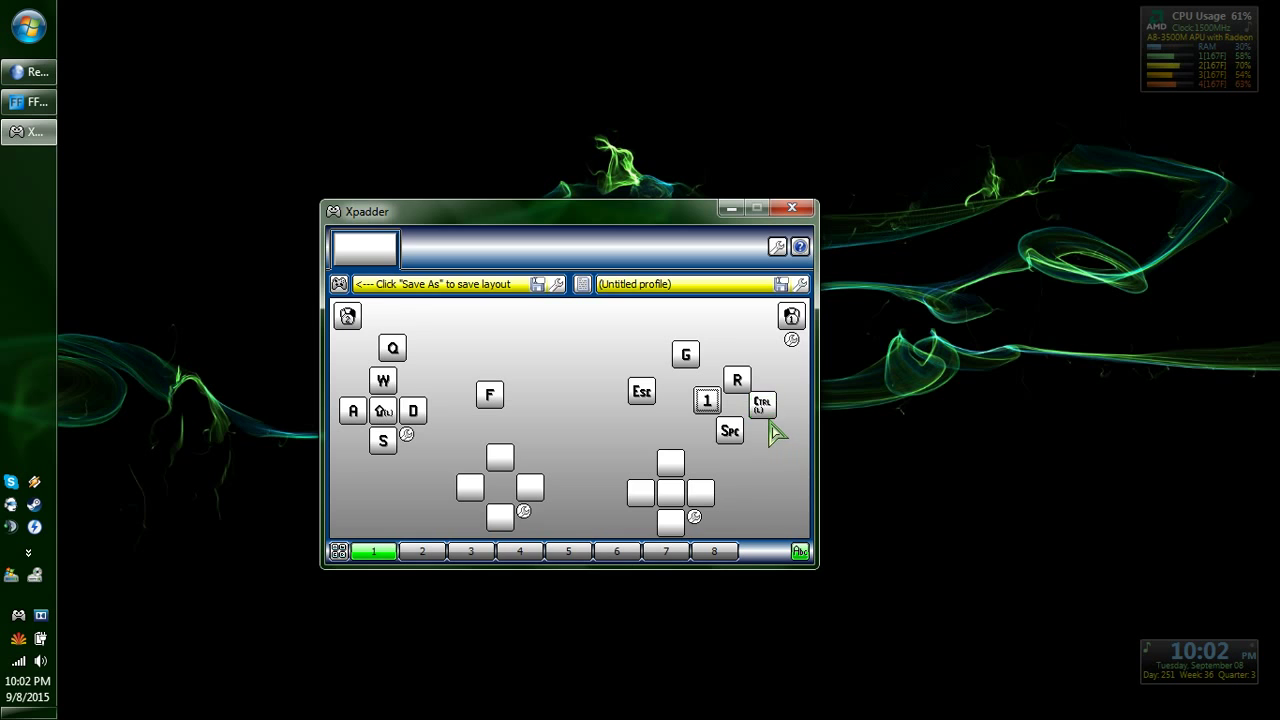
- Set the hold time before C triggers in Button 2's advanced assignment to 0.30 s
left_click(766, 418)
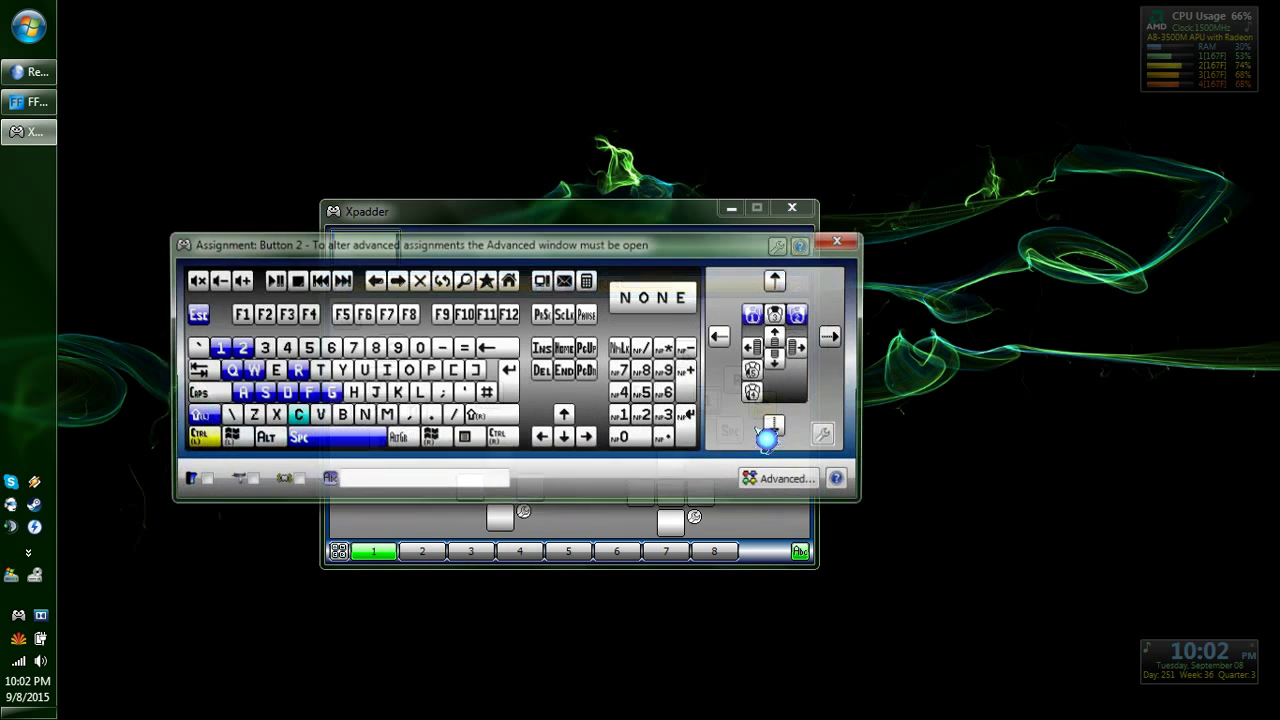
left_click(792, 480)
left_click(721, 425)
left_click(815, 593)
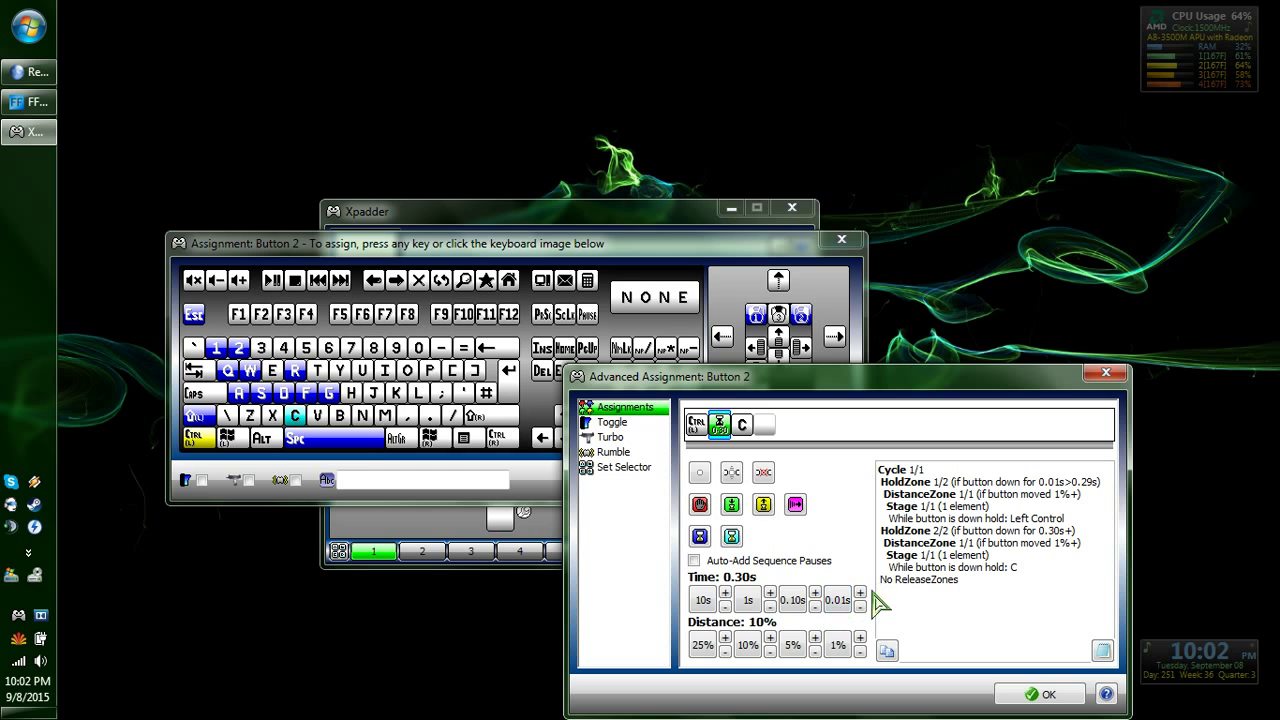
left_click(1025, 695)
left_click(841, 247)
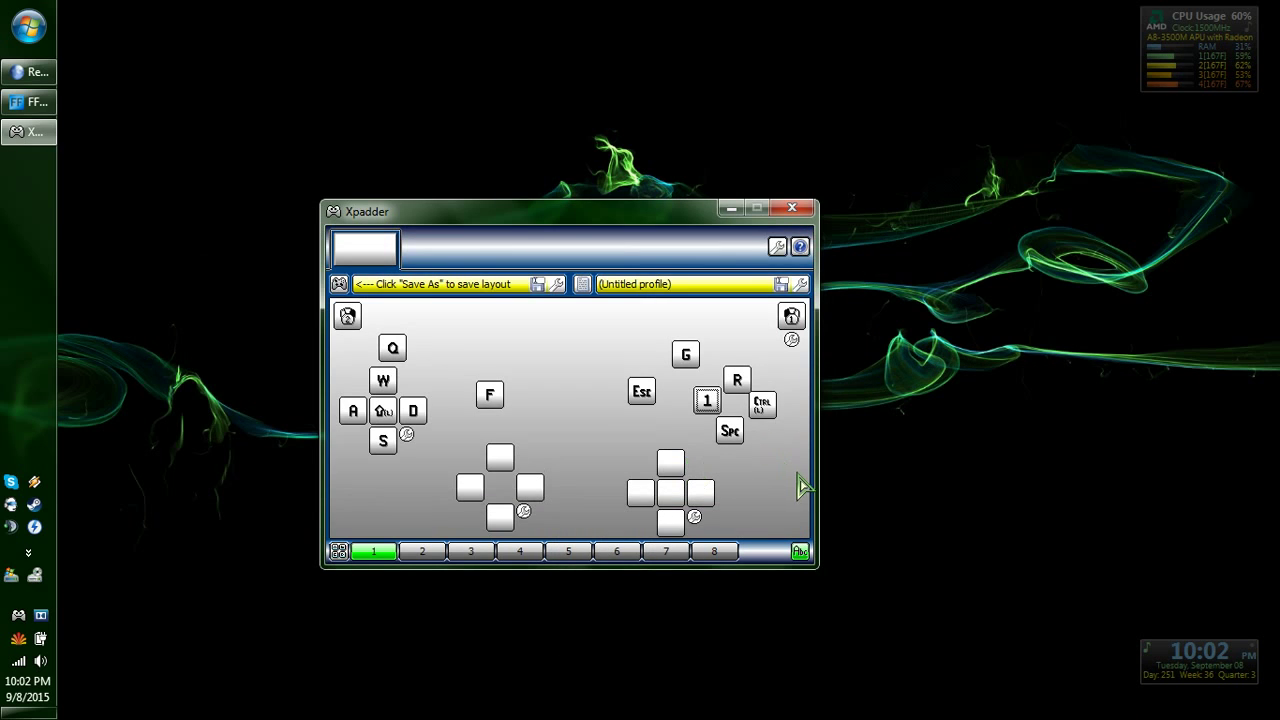
- Assign mouse movement up, down, right and left to the matching directions of Stick 2
key("ctrl")
left_click(670, 462)
left_click(723, 351)
left_click(671, 462)
left_click(776, 295)
left_click(671, 522)
left_click(776, 407)
left_click(701, 492)
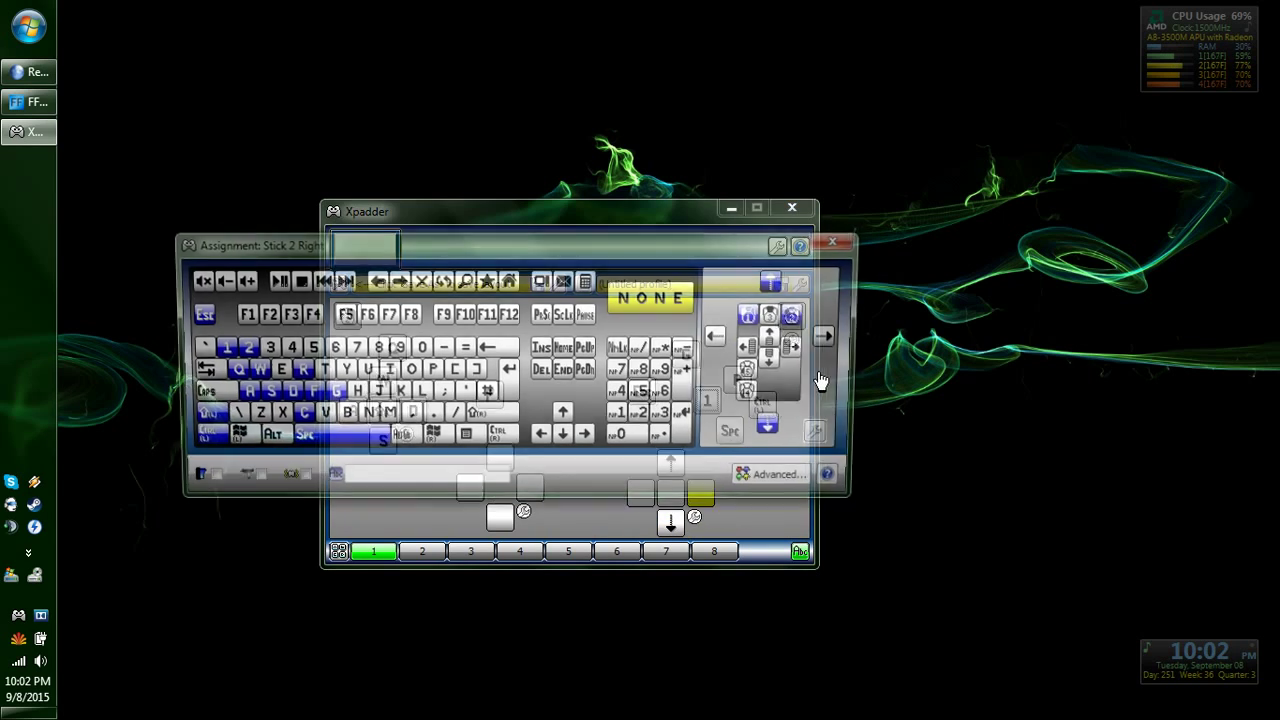
left_click(830, 351)
left_click(641, 492)
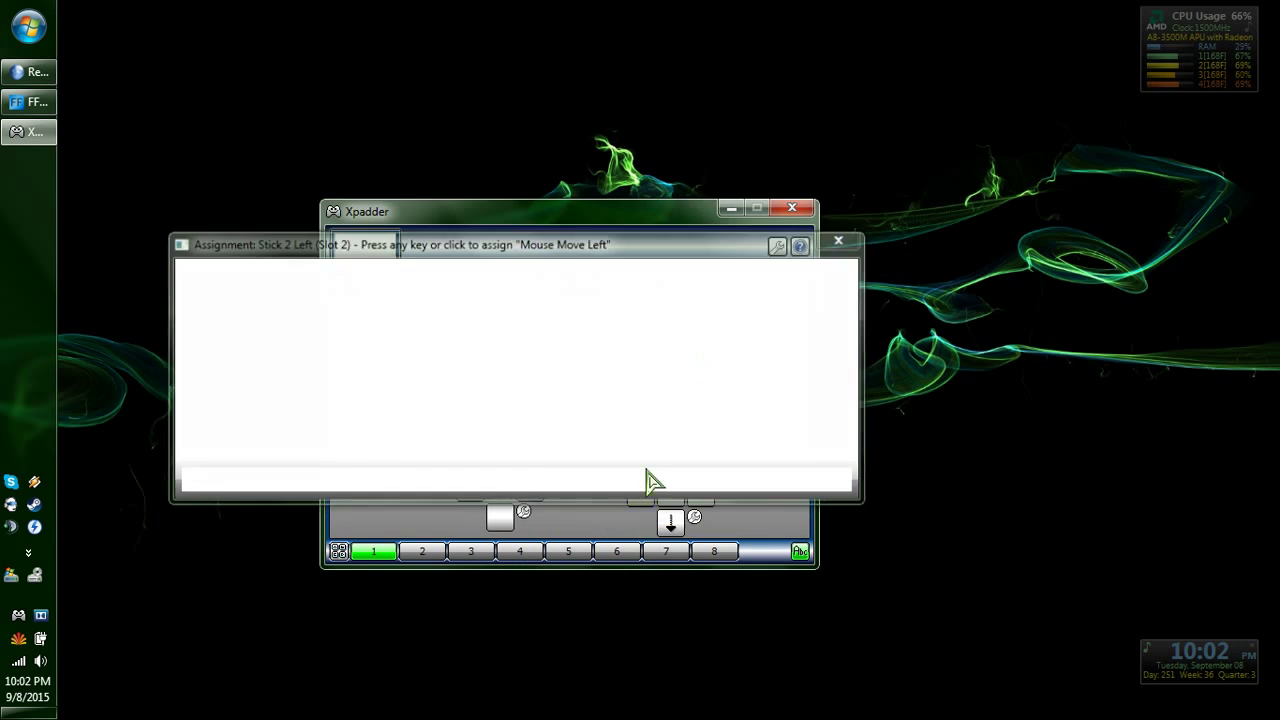
- Assign E to Button 10, the centre button of Stick 2
left_click(671, 497)
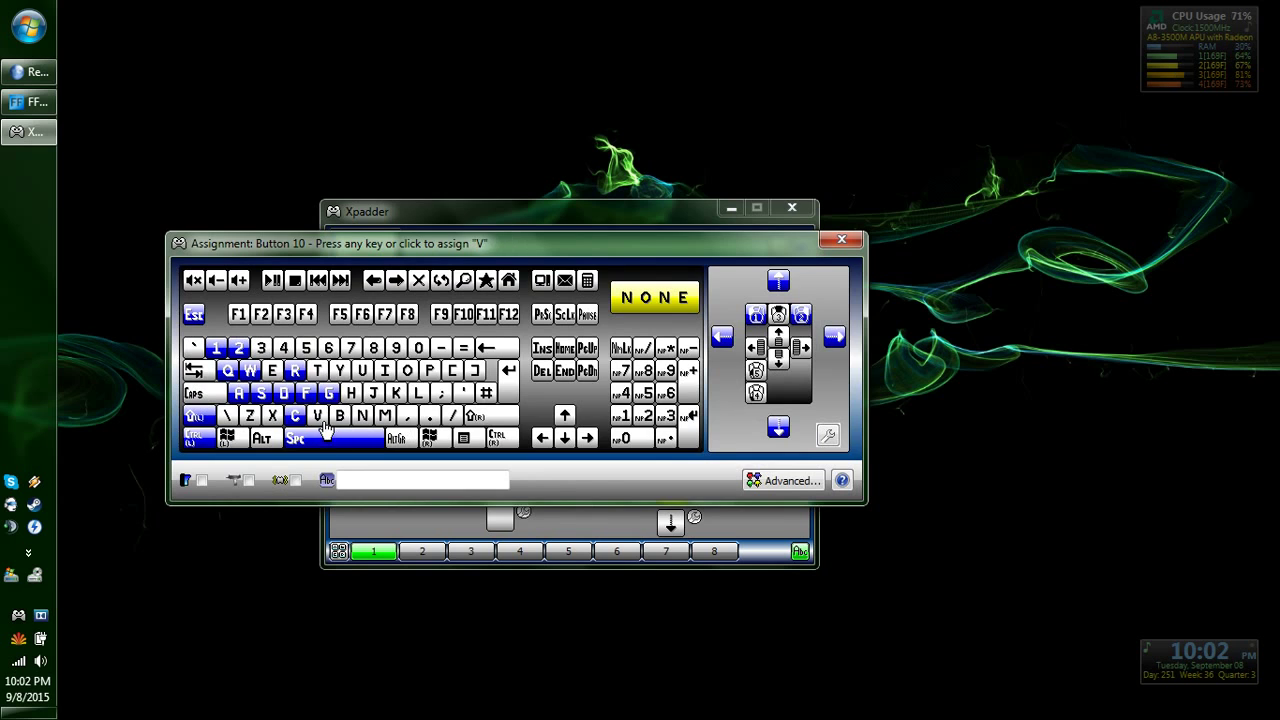
left_click(319, 417)
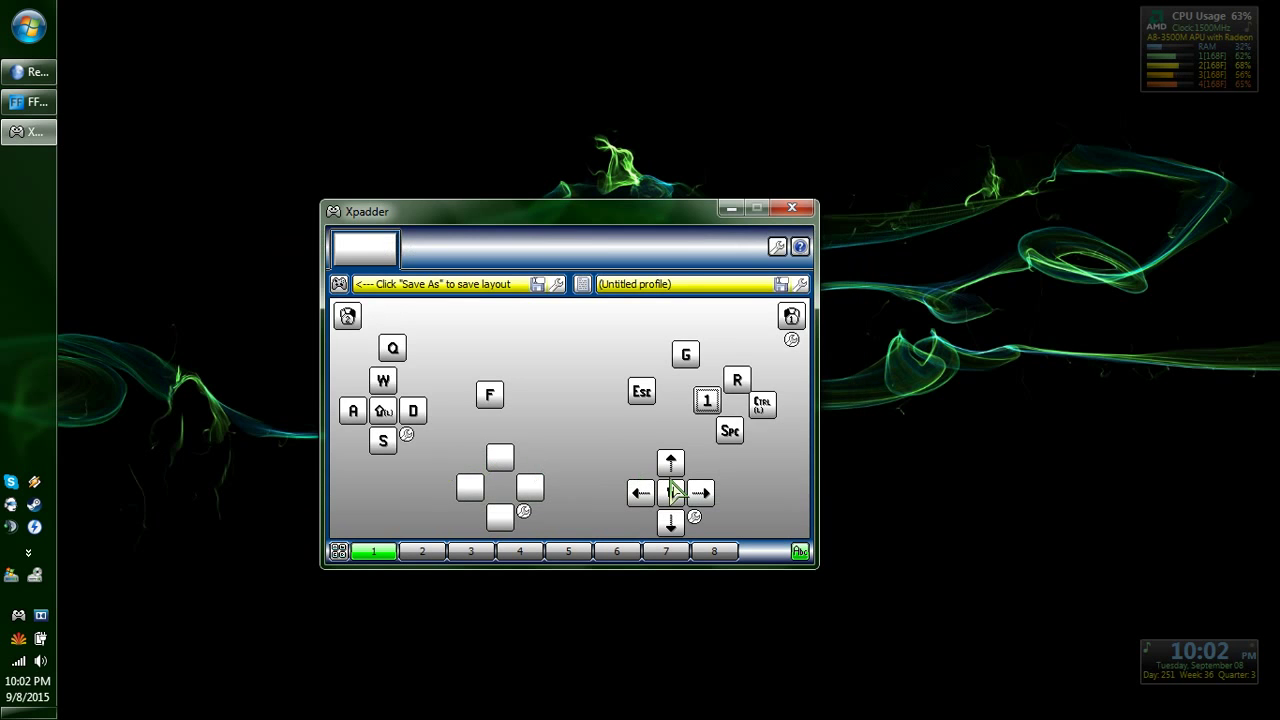
left_click(678, 500)
key("e")
- Assign key 4 to all four directions of the DPad
left_click(504, 462)
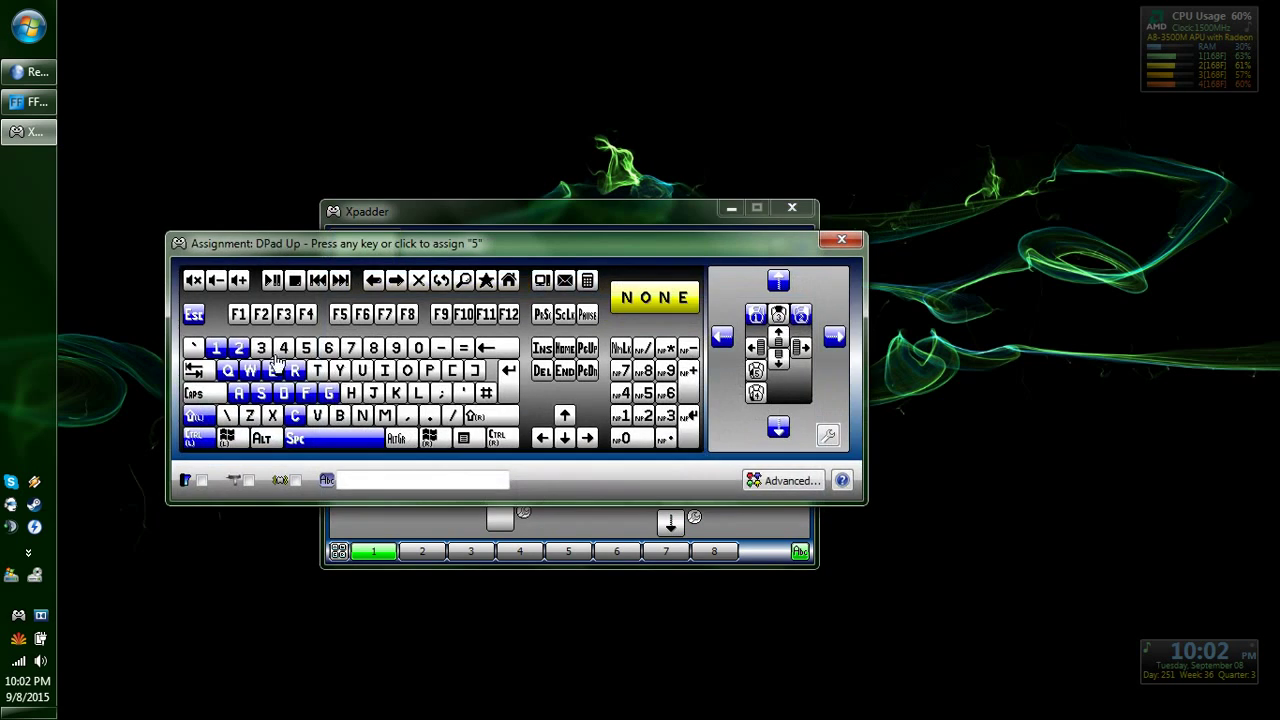
left_click(285, 349)
left_click(470, 487)
left_click(286, 350)
left_click(497, 518)
left_click(289, 351)
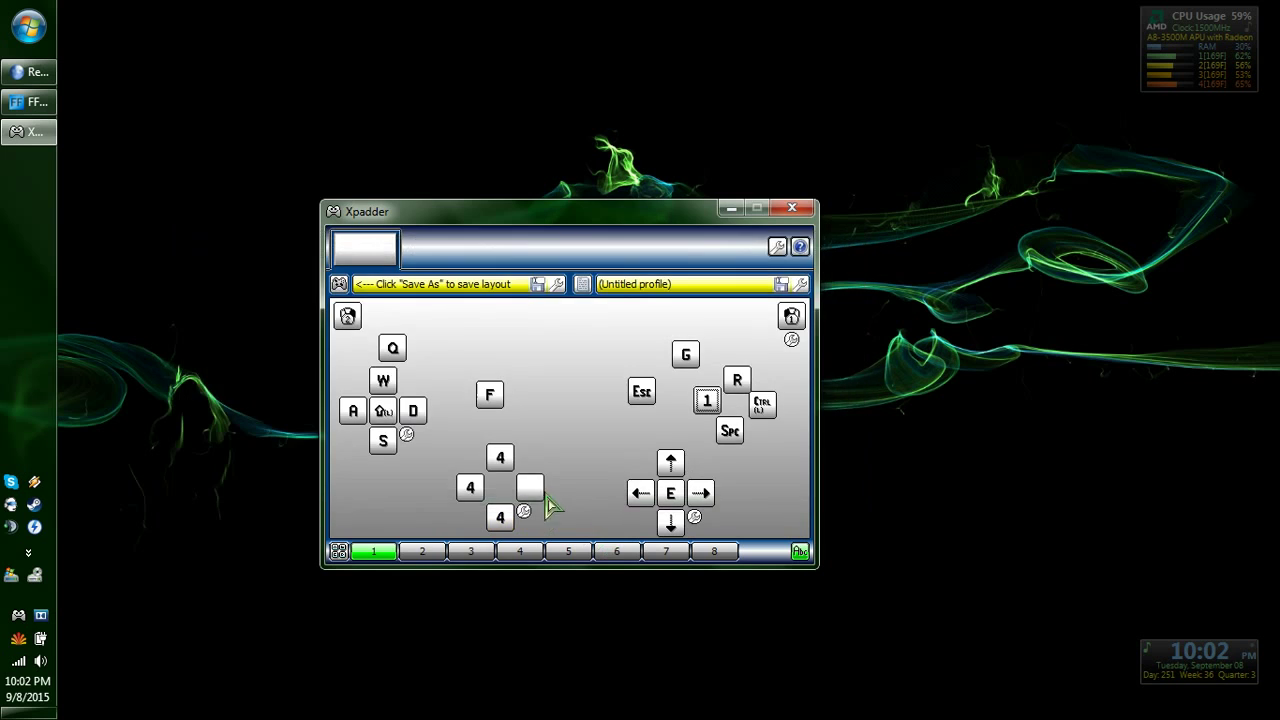
left_click(549, 494)
left_click(289, 351)
- Save the controller layout under the name codxbox
left_click_drag(558, 230, 488, 288)
left_click(270, 342)
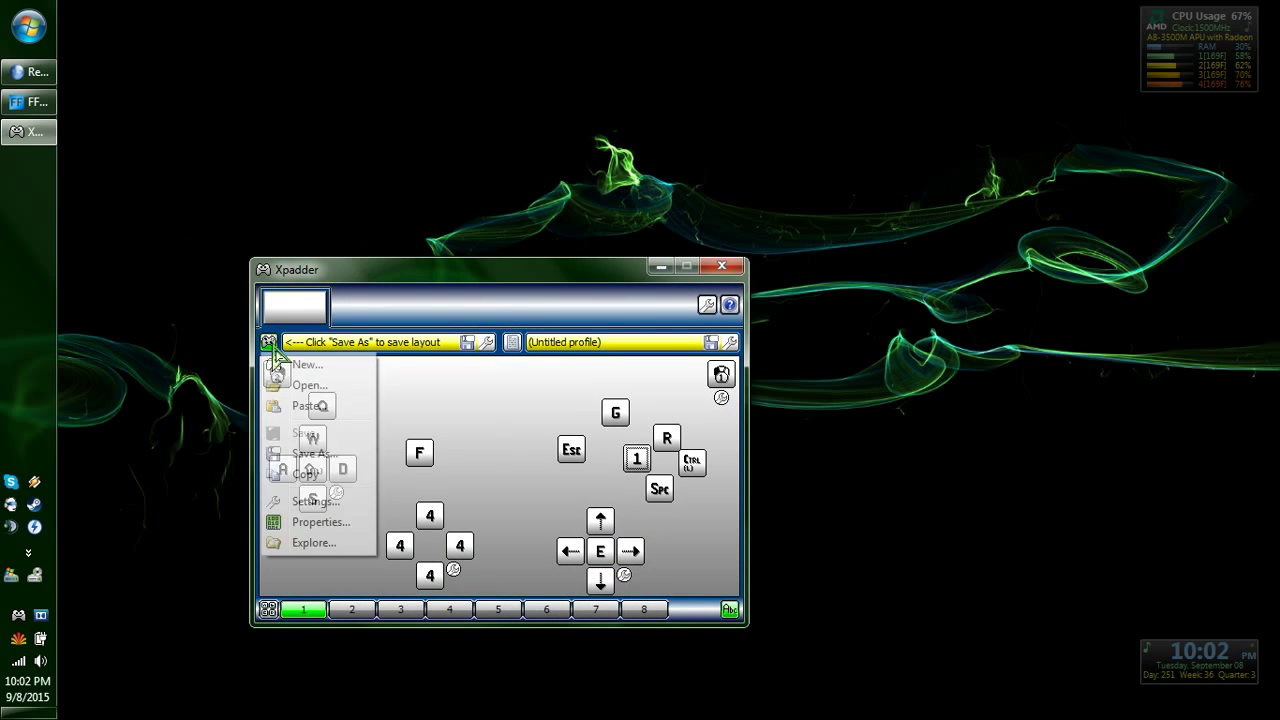
left_click(318, 451)
type("codxbox")
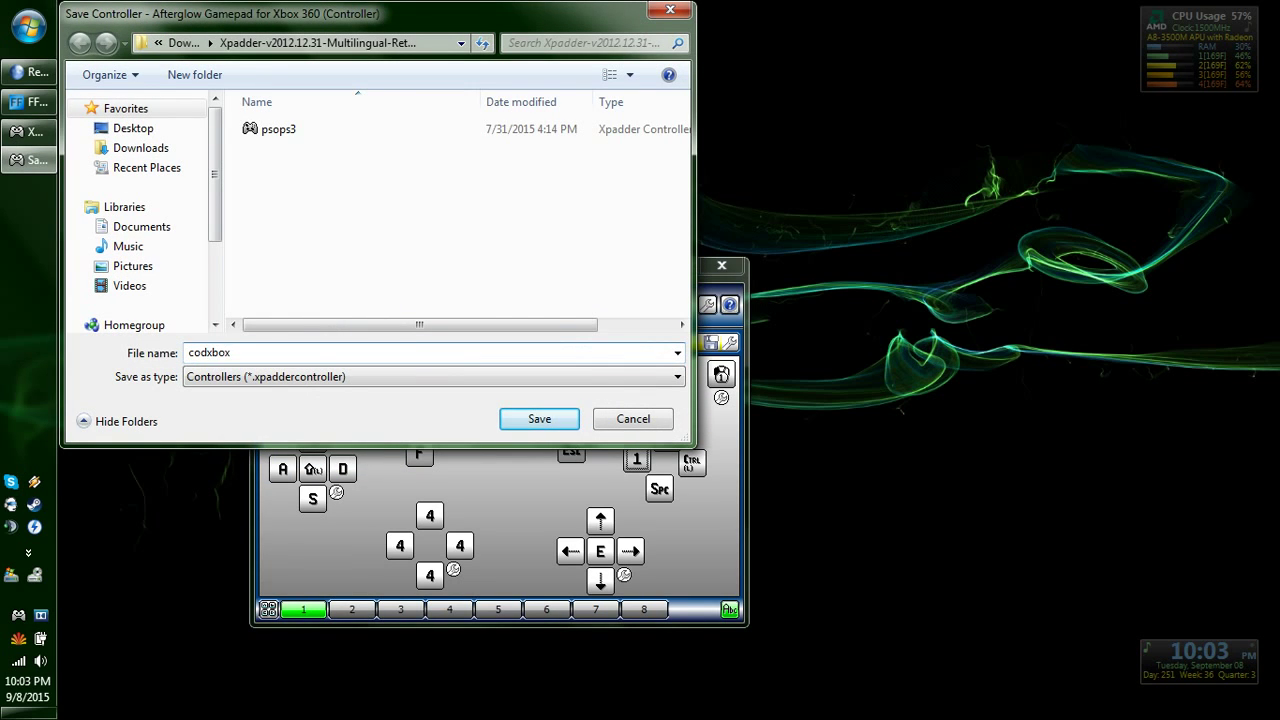
key("Return")
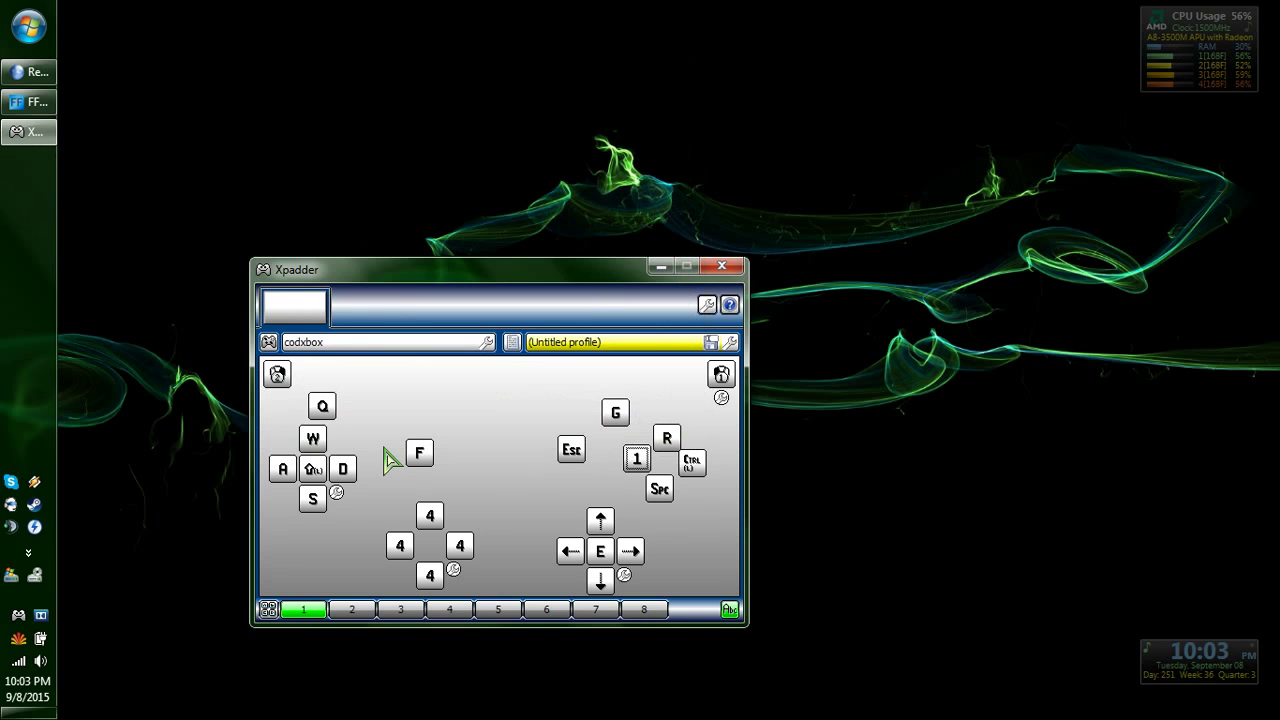
- Save the untitled profile under the name ghjghgj
left_click(711, 343)
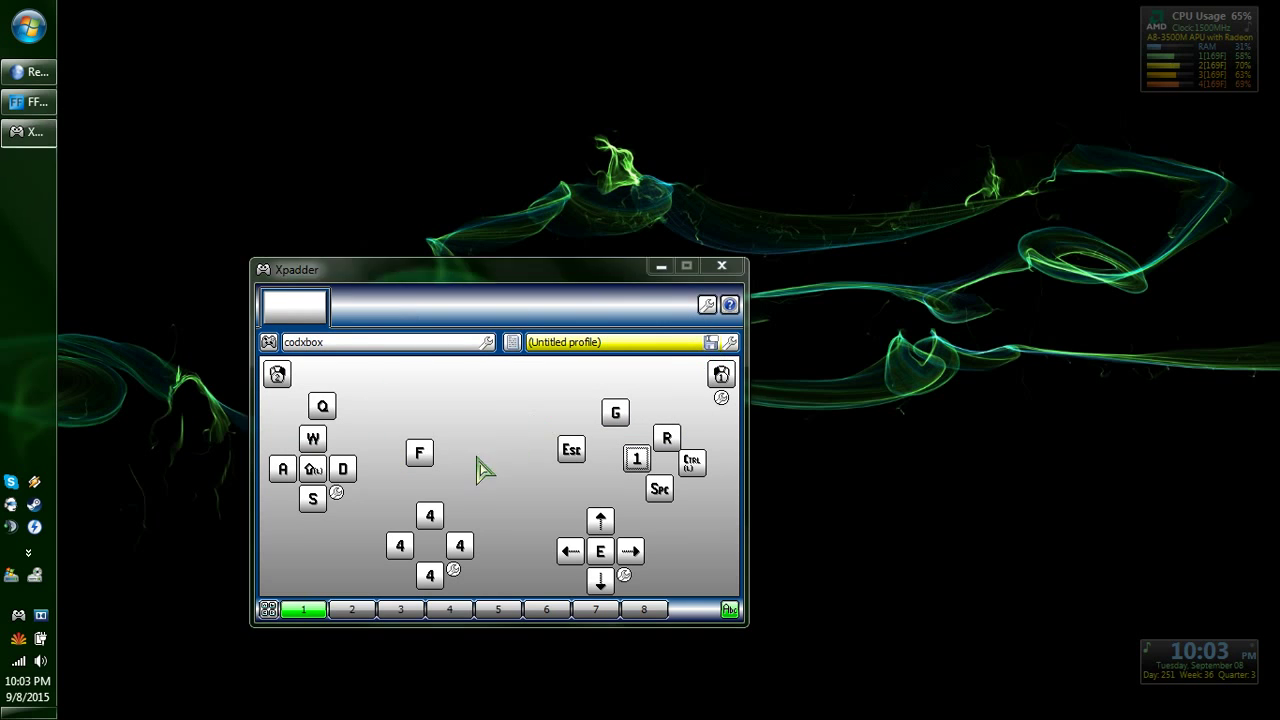
type("ghjghj")
left_click(538, 418)
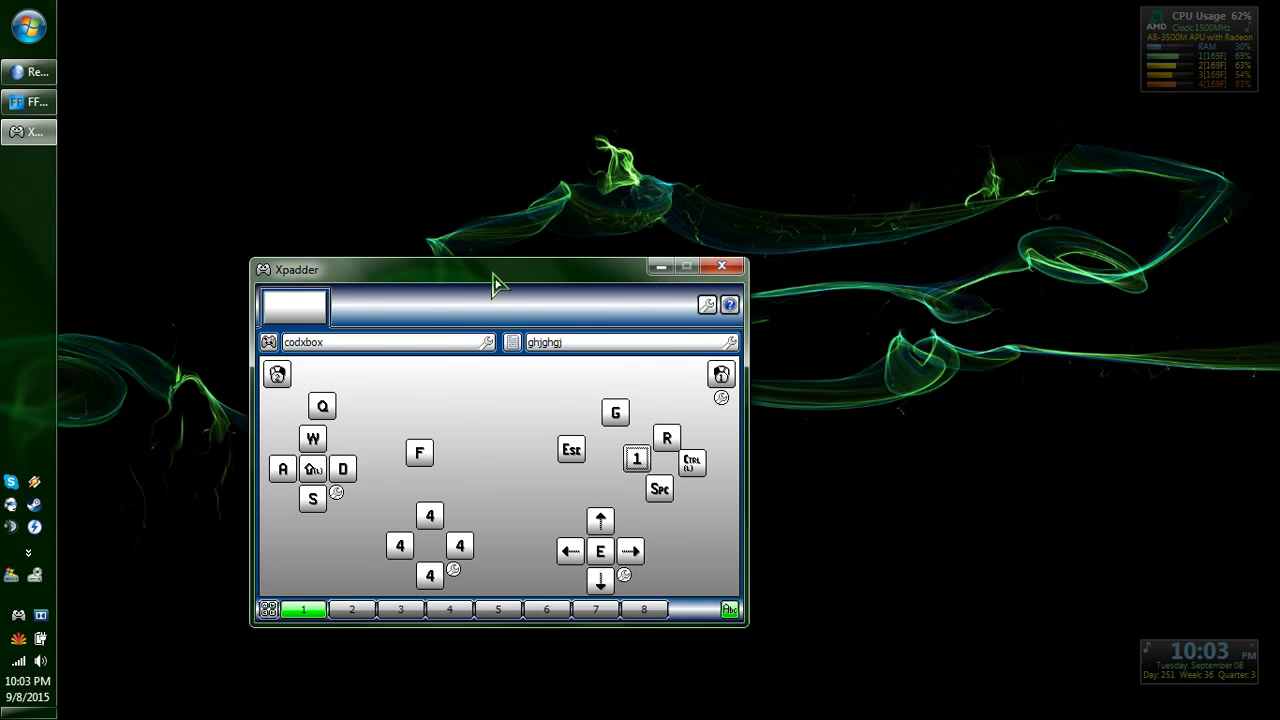
- Close Xpadder completely so that it no longer runs in the notification area
left_click_drag(491, 277, 396, 324)
right_click(20, 617)
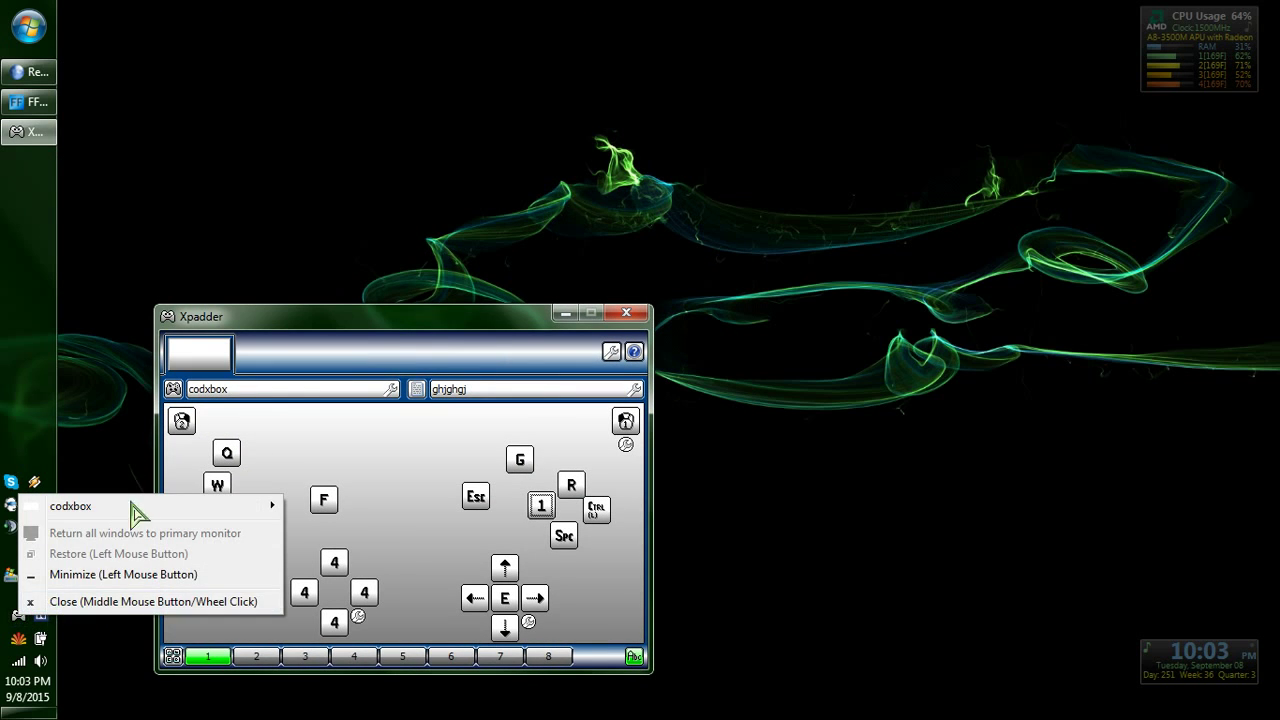
left_click(113, 462)
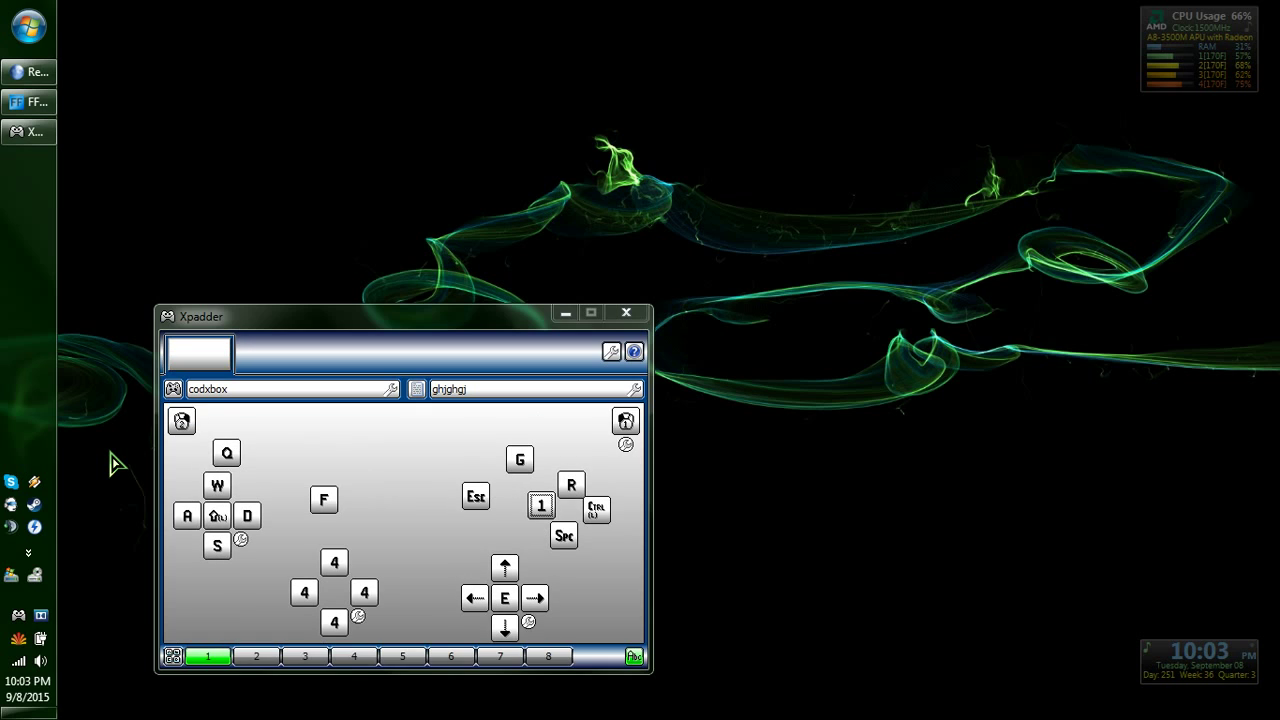
right_click(16, 620)
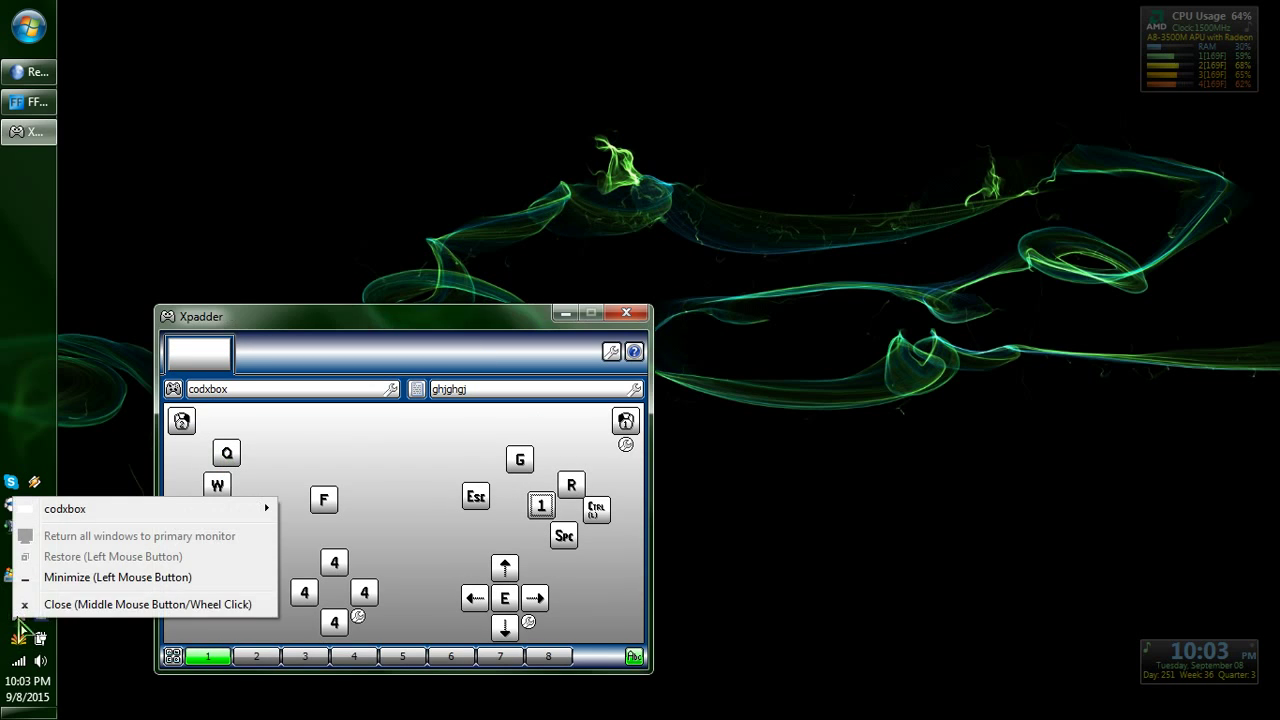
left_click(82, 604)
left_click(28, 102)
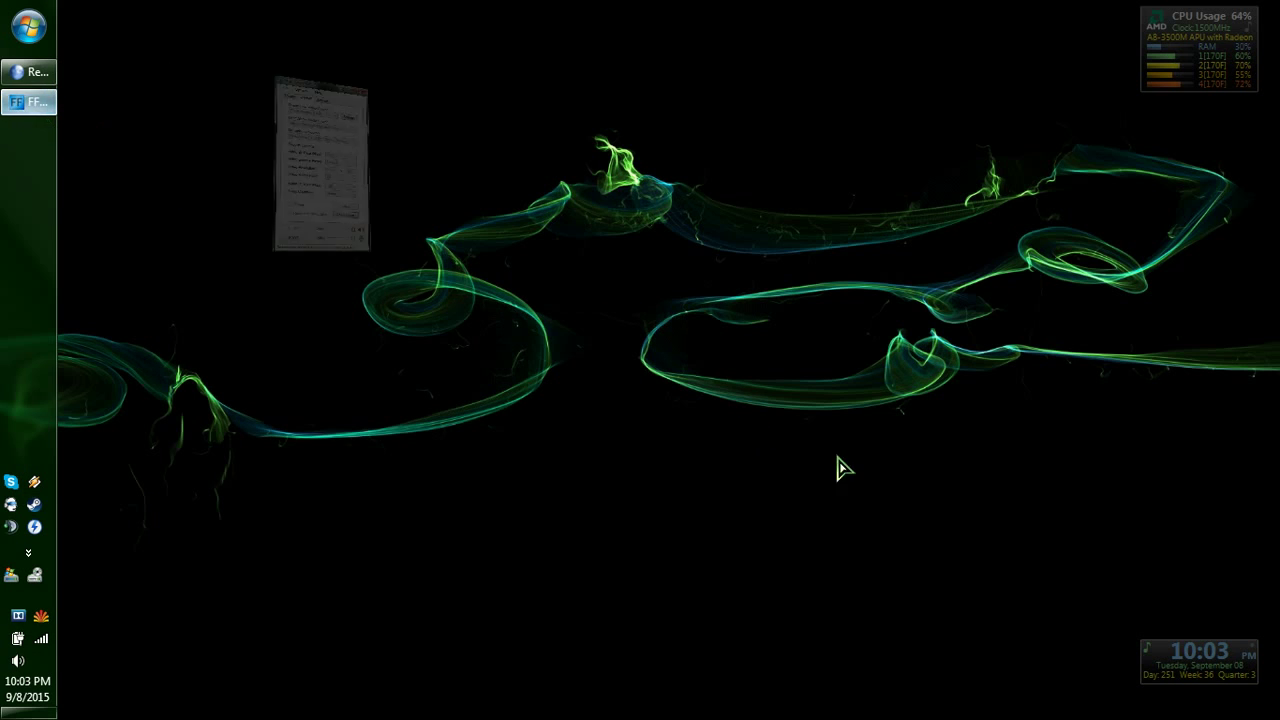
left_click(1050, 672)
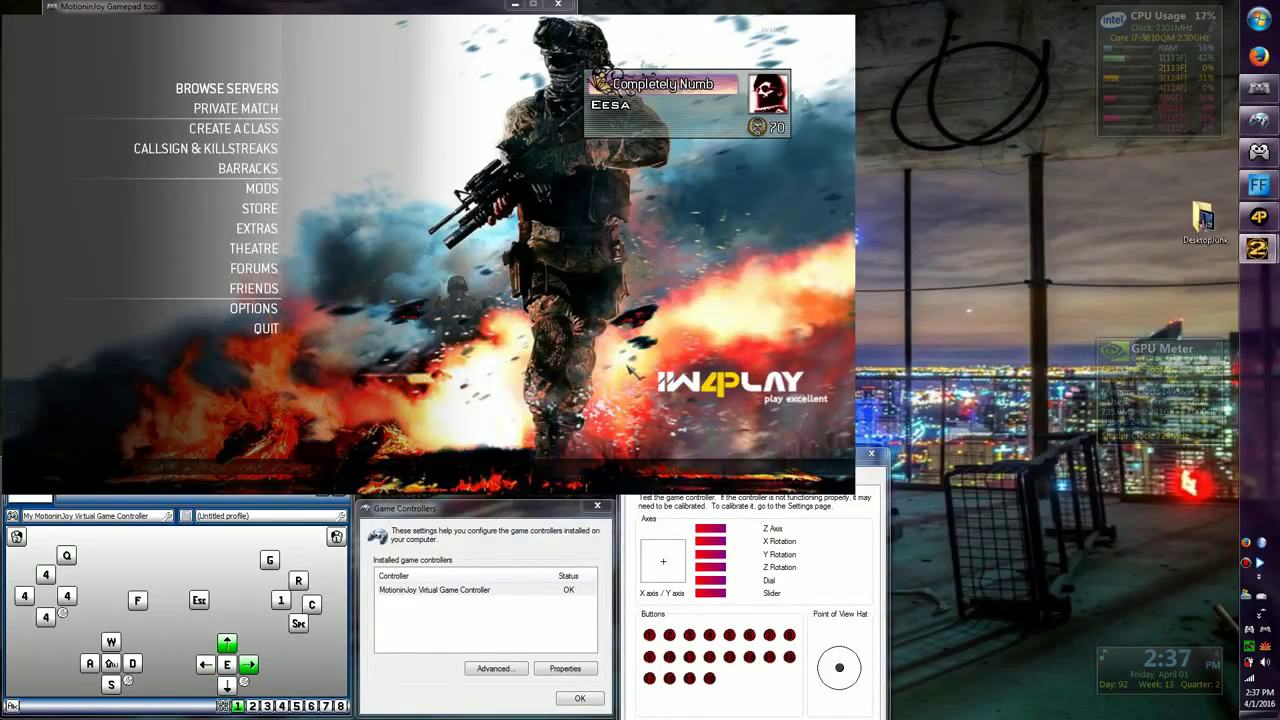
- Sort the game's online servers by player count and join the IW4PLAY Team Deathmatch server running Carnival
left_click(841, 578)
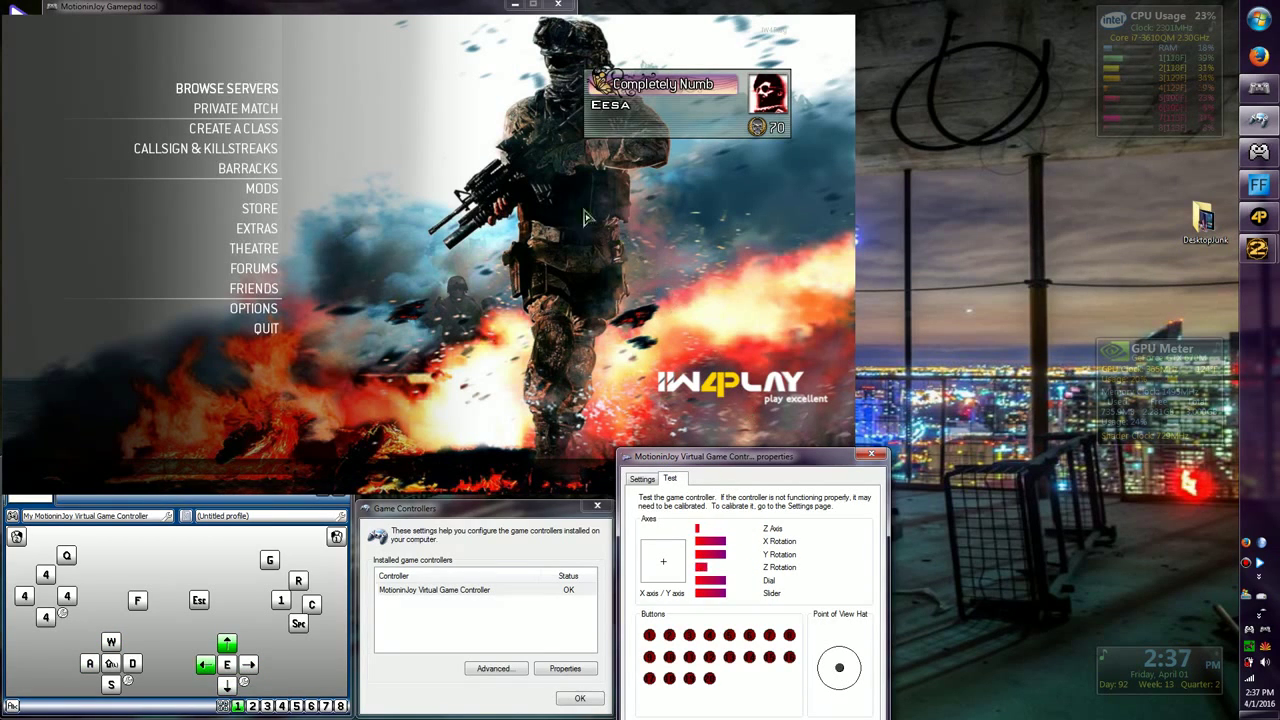
left_click(520, 201)
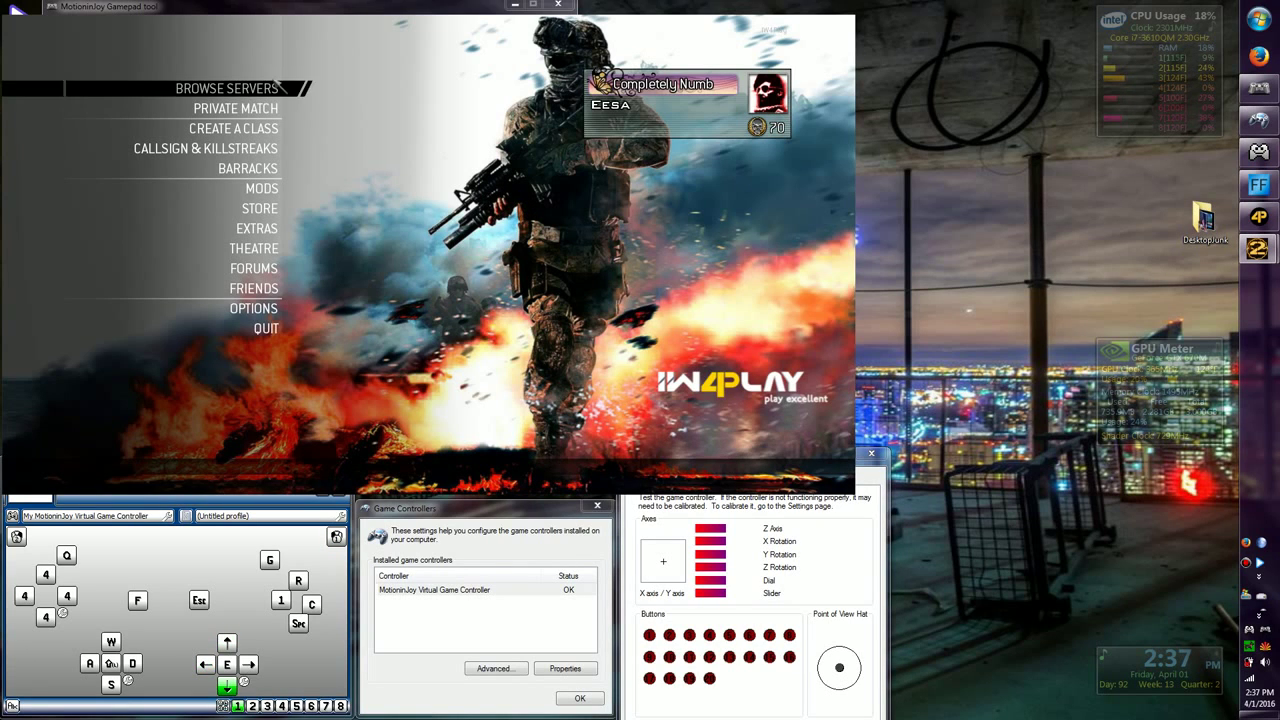
left_click(274, 88)
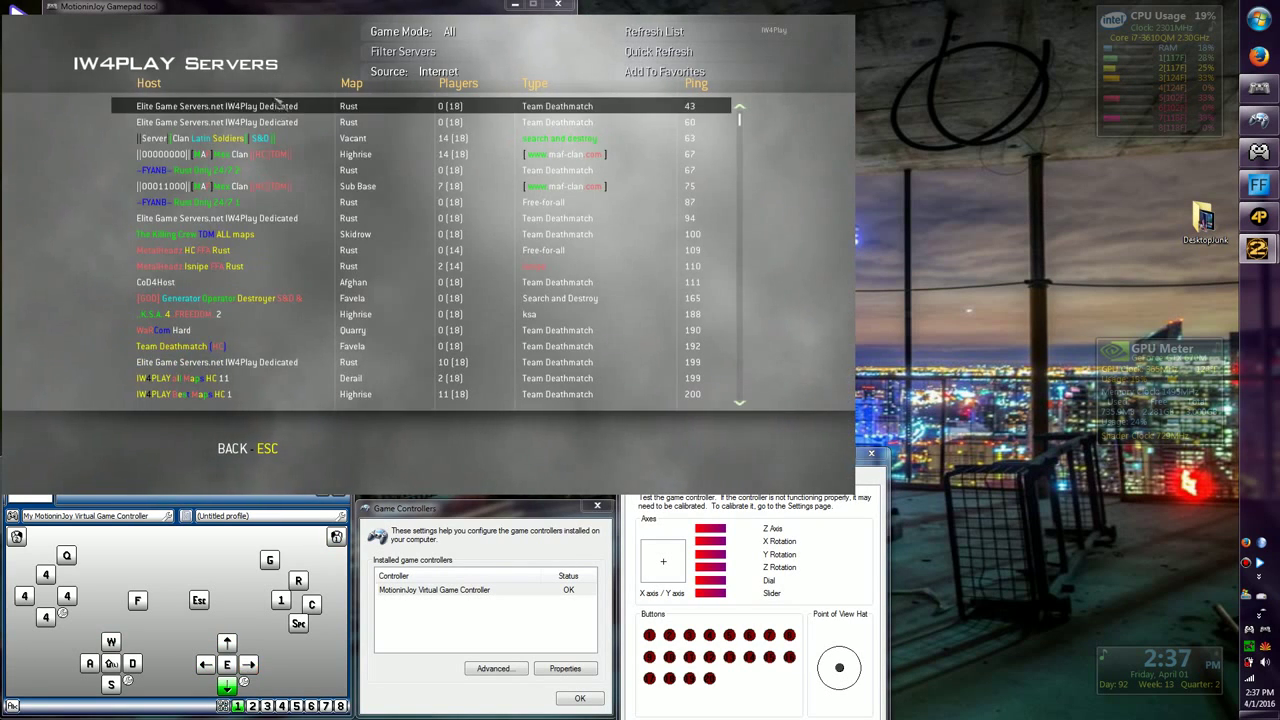
left_click(474, 83)
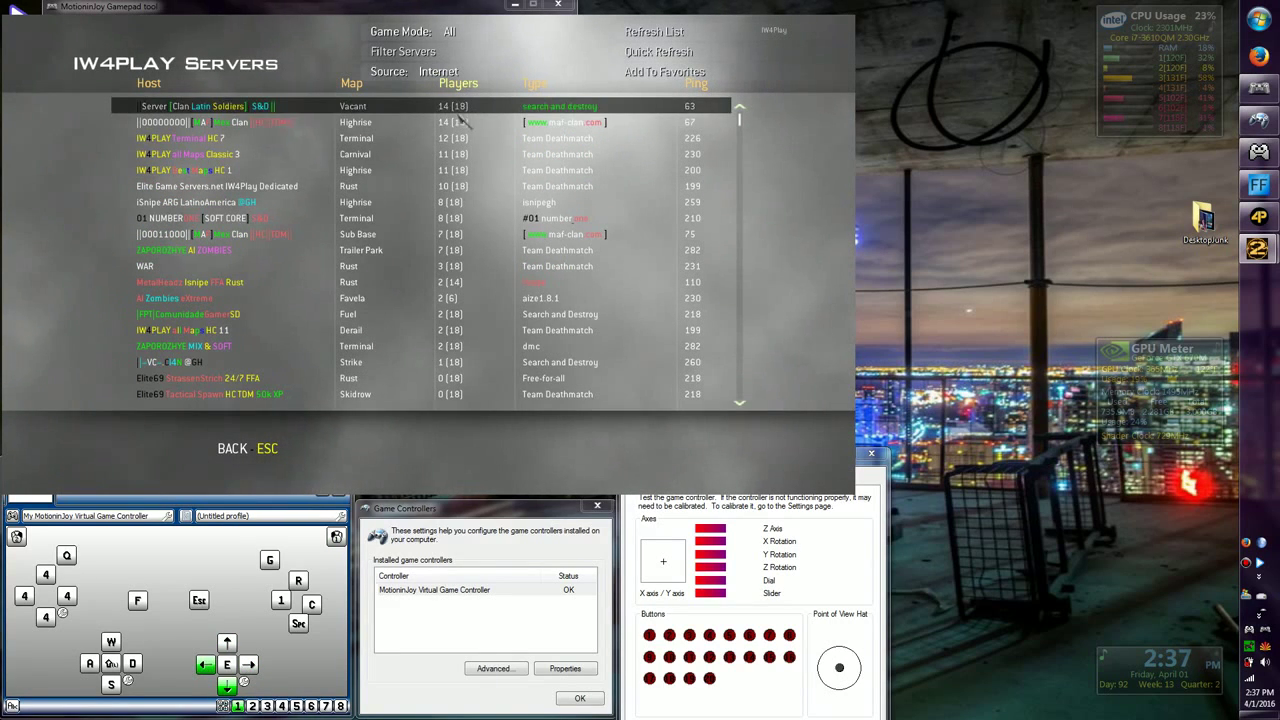
double_click(450, 155)
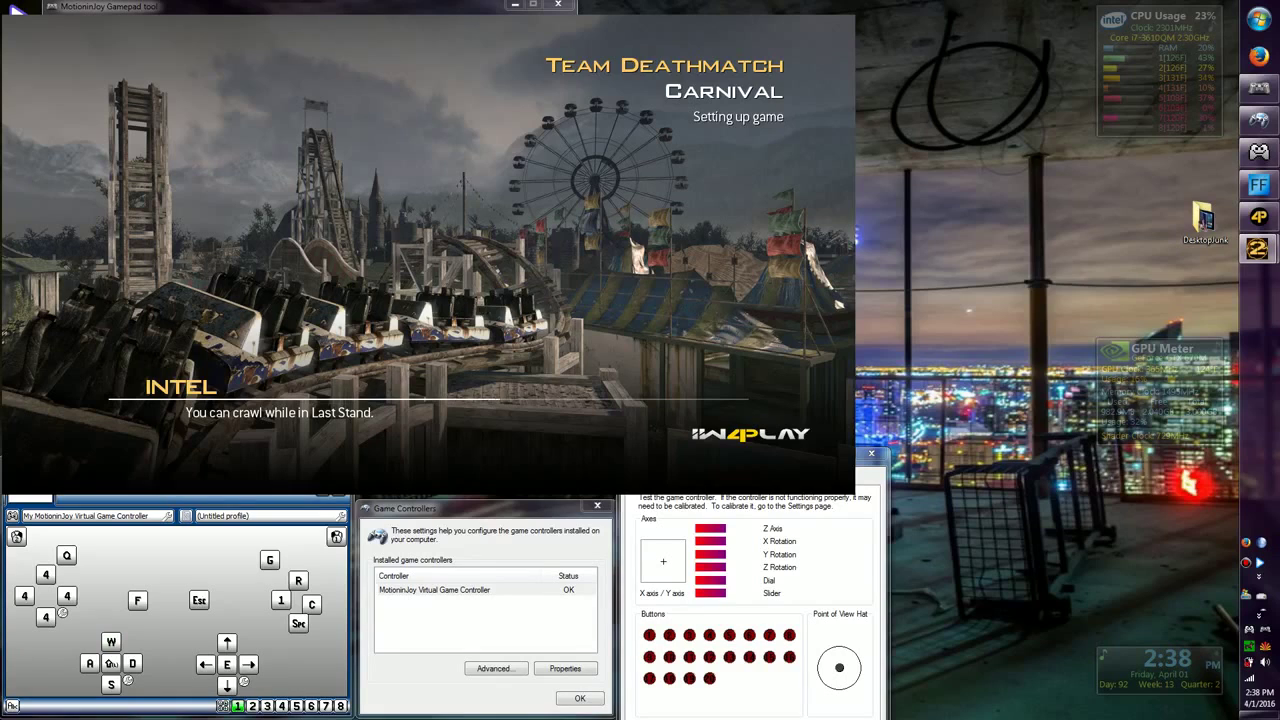
key("w")
key("d")
key("a")
key("w")
key("a")
key("d")
key("a")
key("w")
key("c")
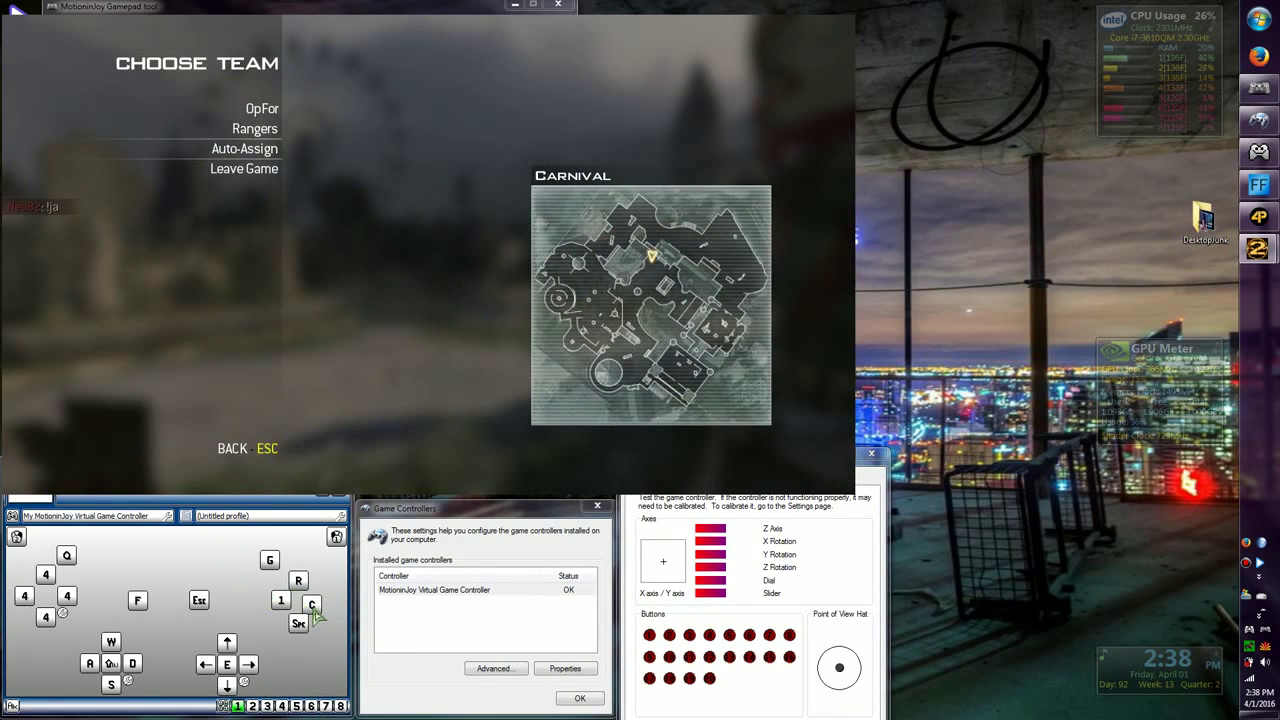
- Inspect the advanced assignment of Button 2, the one mapped to C, in Xpadder and close it
left_click(310, 607)
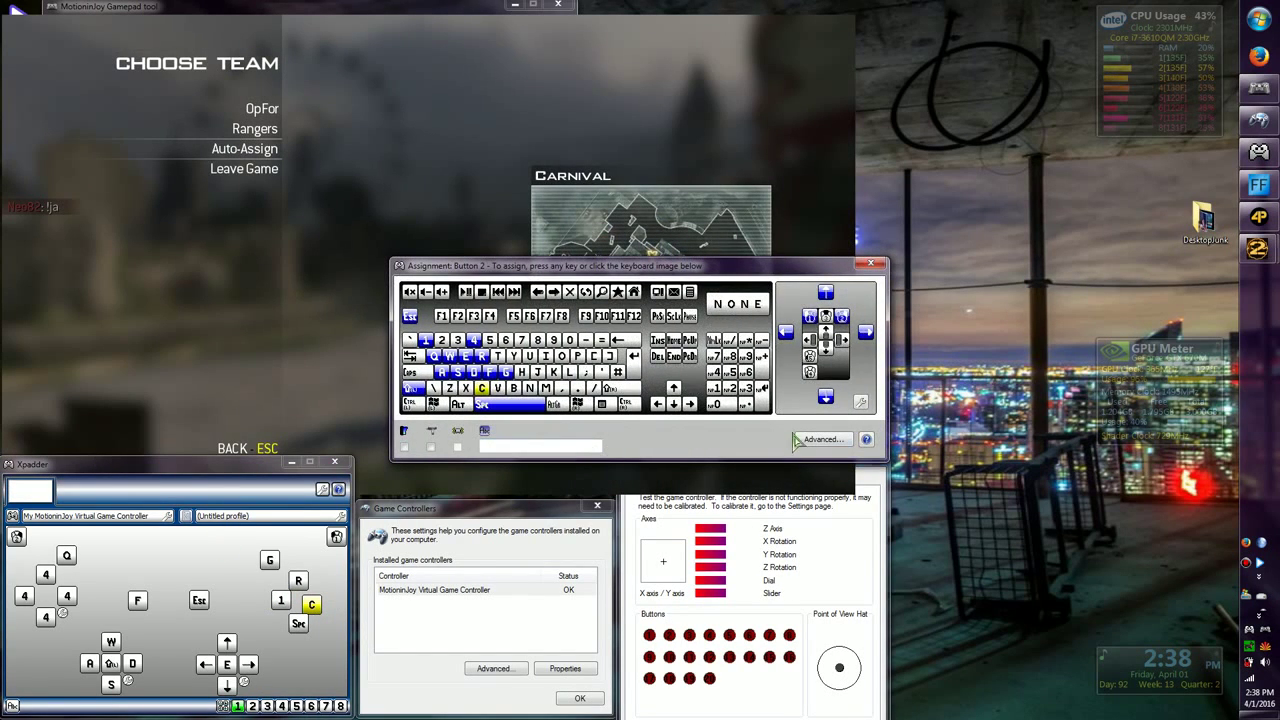
left_click(818, 440)
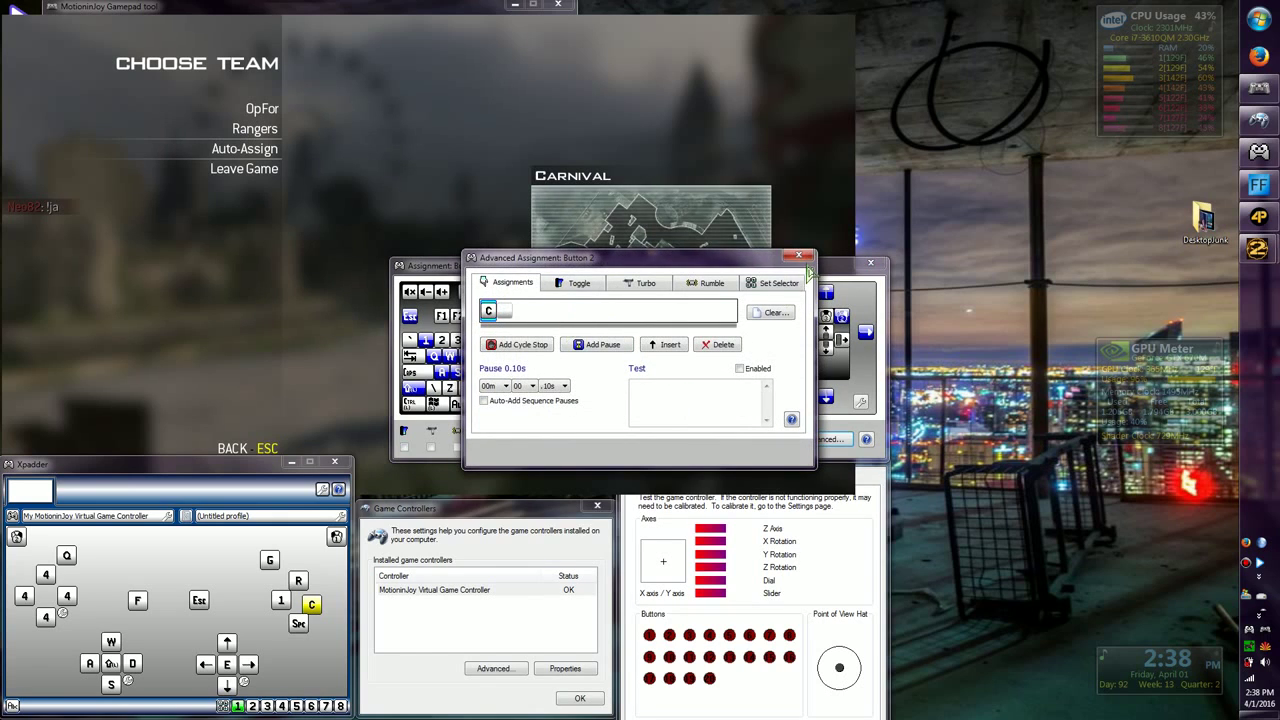
left_click(799, 256)
left_click(871, 264)
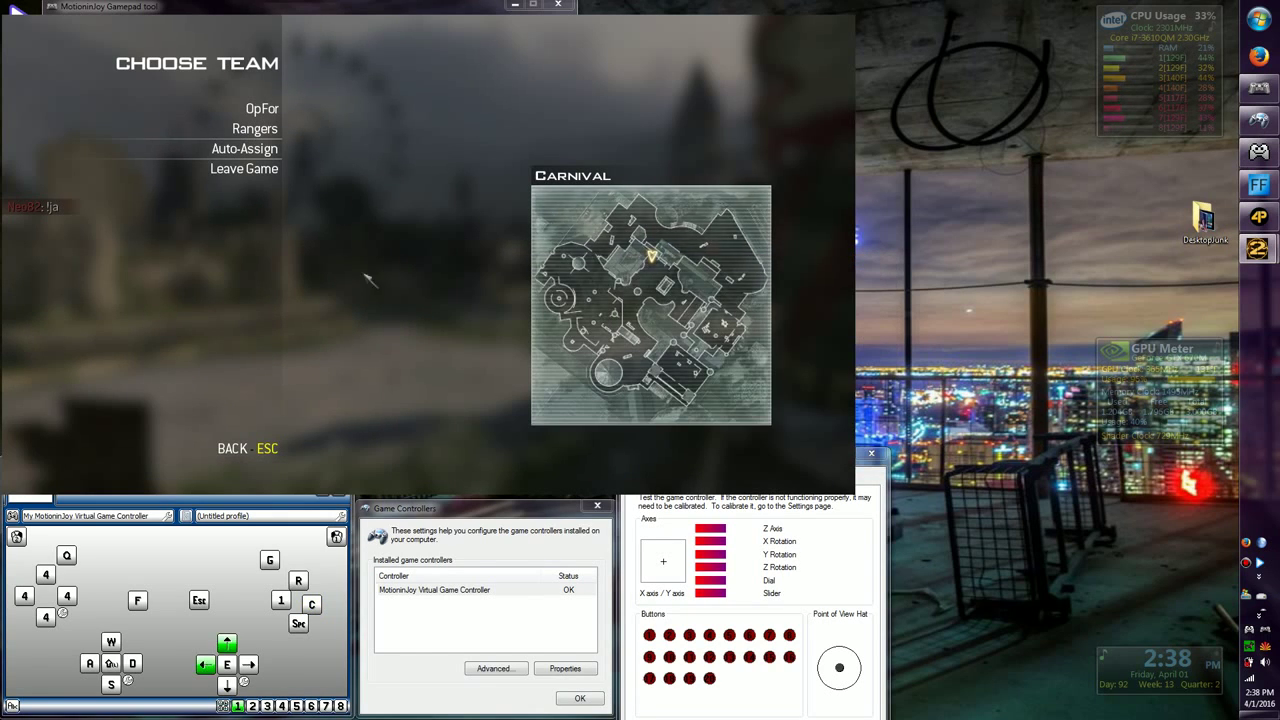
- Enter the match with an auto-assigned team and the Desparodo class, and test moving, aiming and weapon switching with the controller
left_click(255, 148)
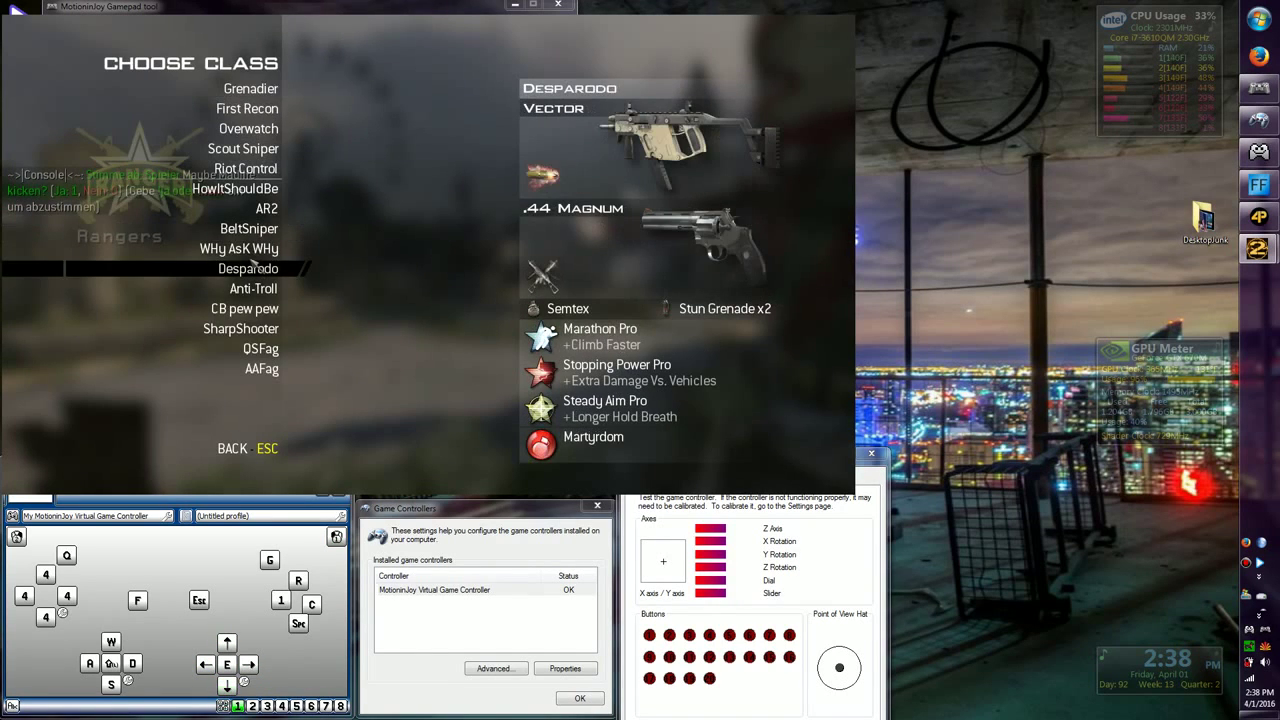
left_click(249, 268)
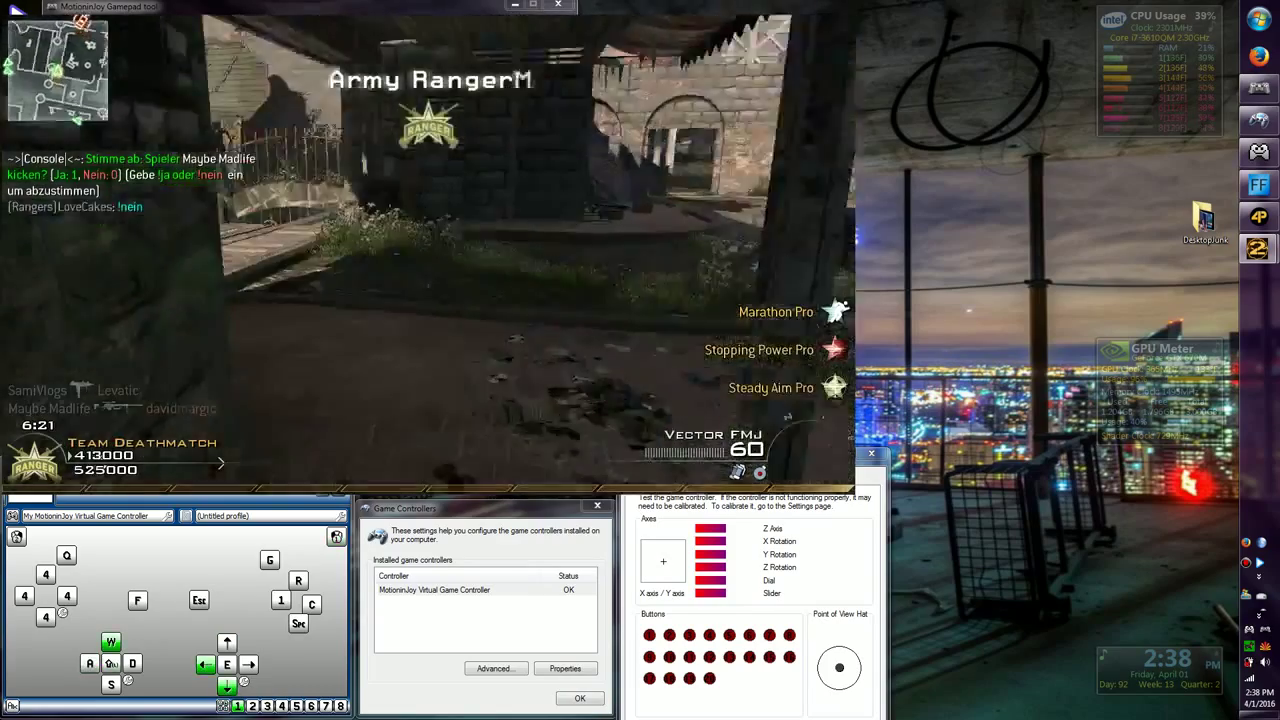
key("d")
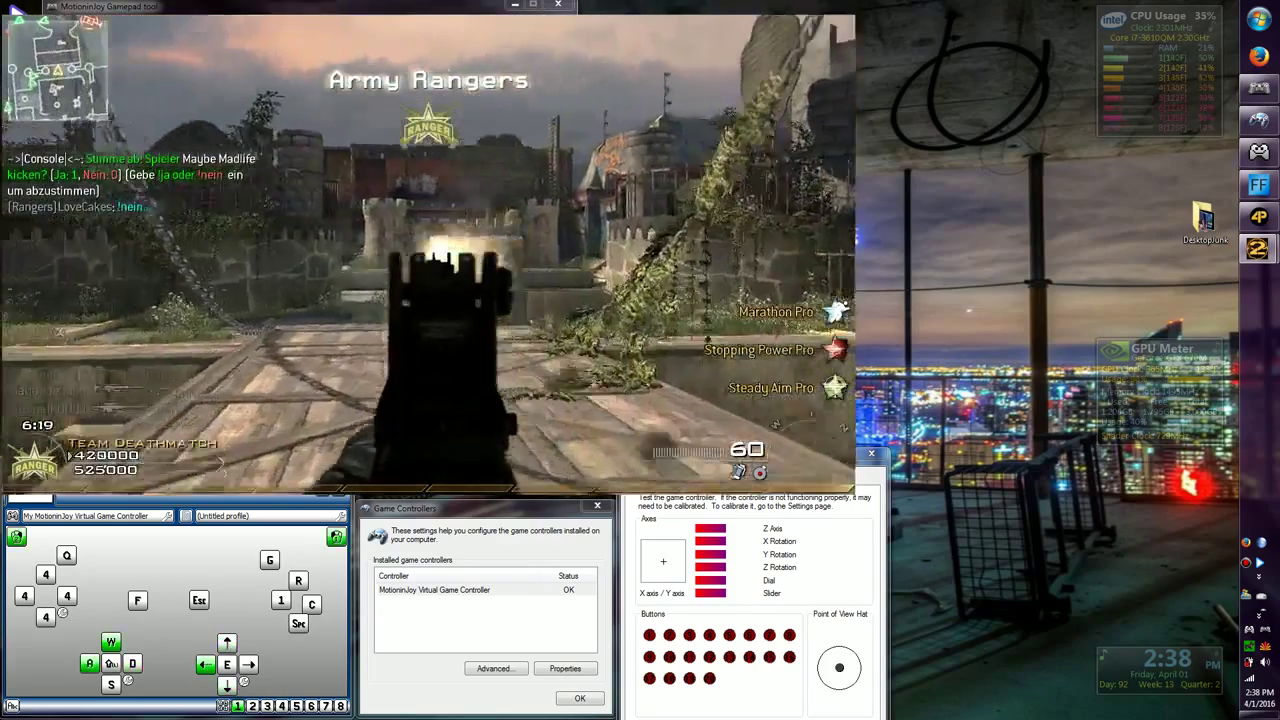
key("a")
key("Right")
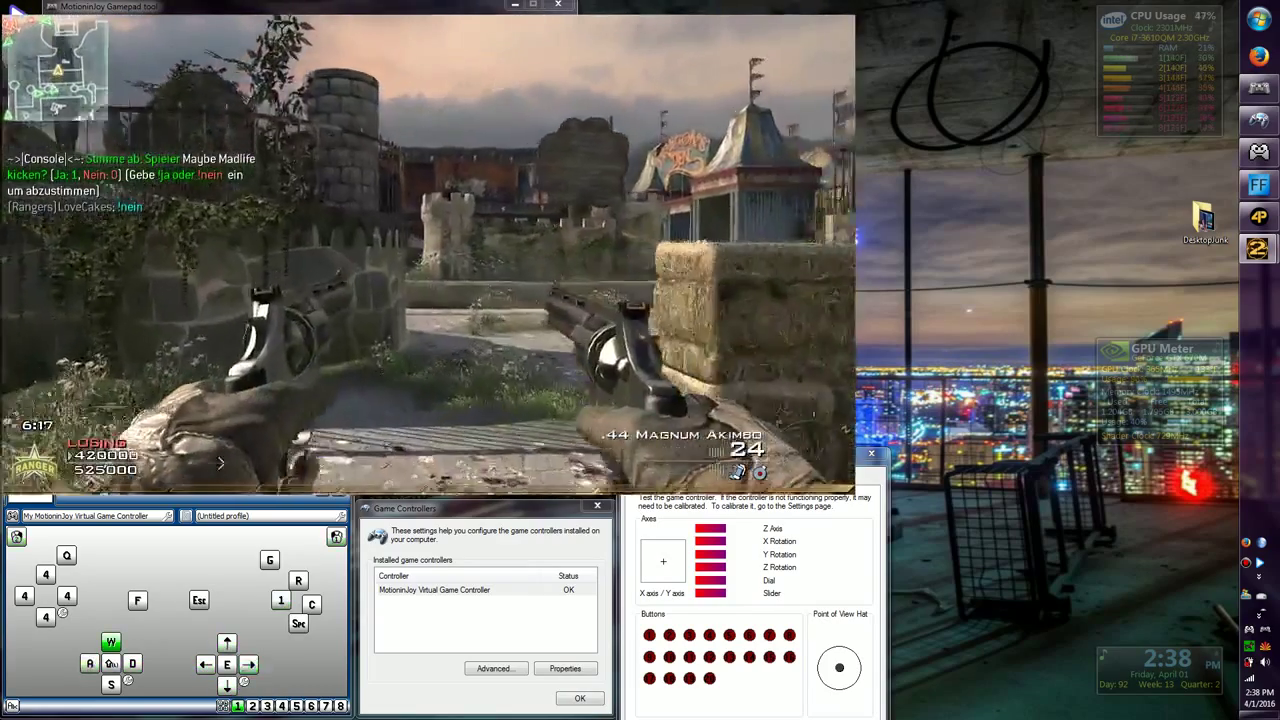
- Test walking, turning and crouching with the controller by moving the akimbo Magnum soldier across the courtyard toward the Dragon's Den tower
key("Down")
key("d")
key("Right")
key("Down")
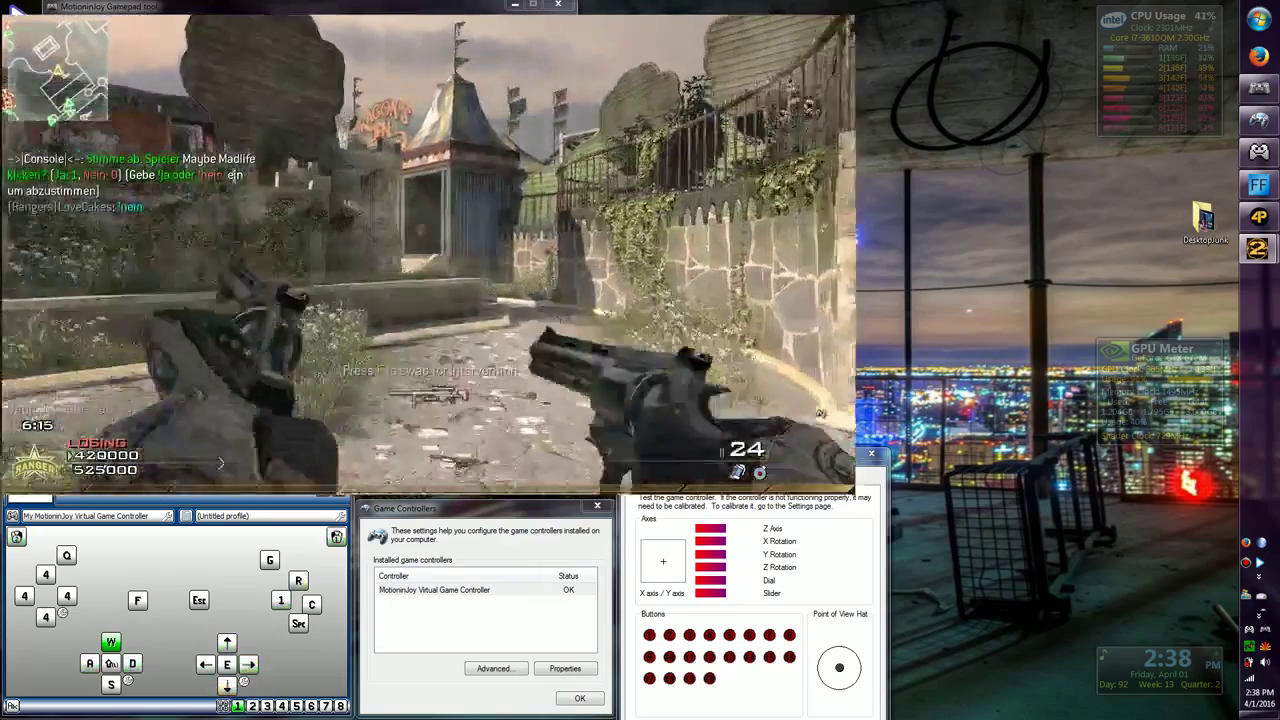
key("Right")
key("c")
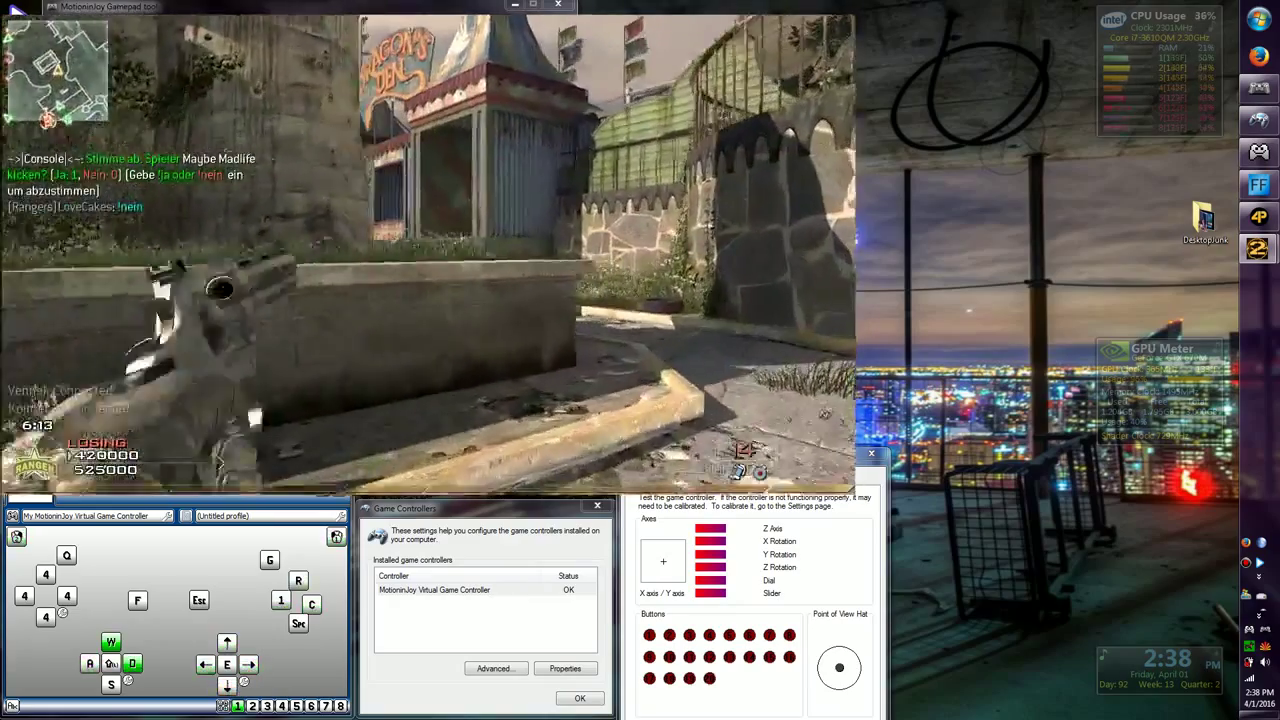
- Test strafing, sprinting and reloading with the Vector while running through the wooden shed and alongside the roller coaster track
key("a")
key("shift")
key("d")
key("r")
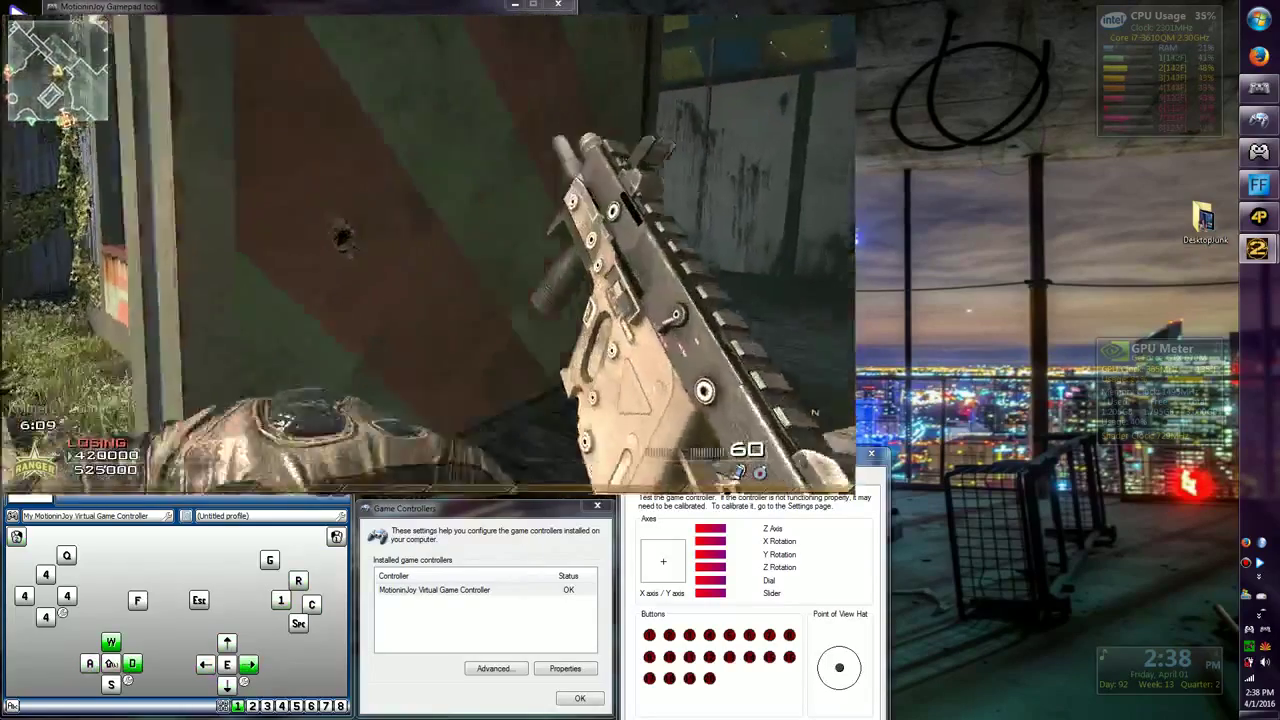
key("shift")
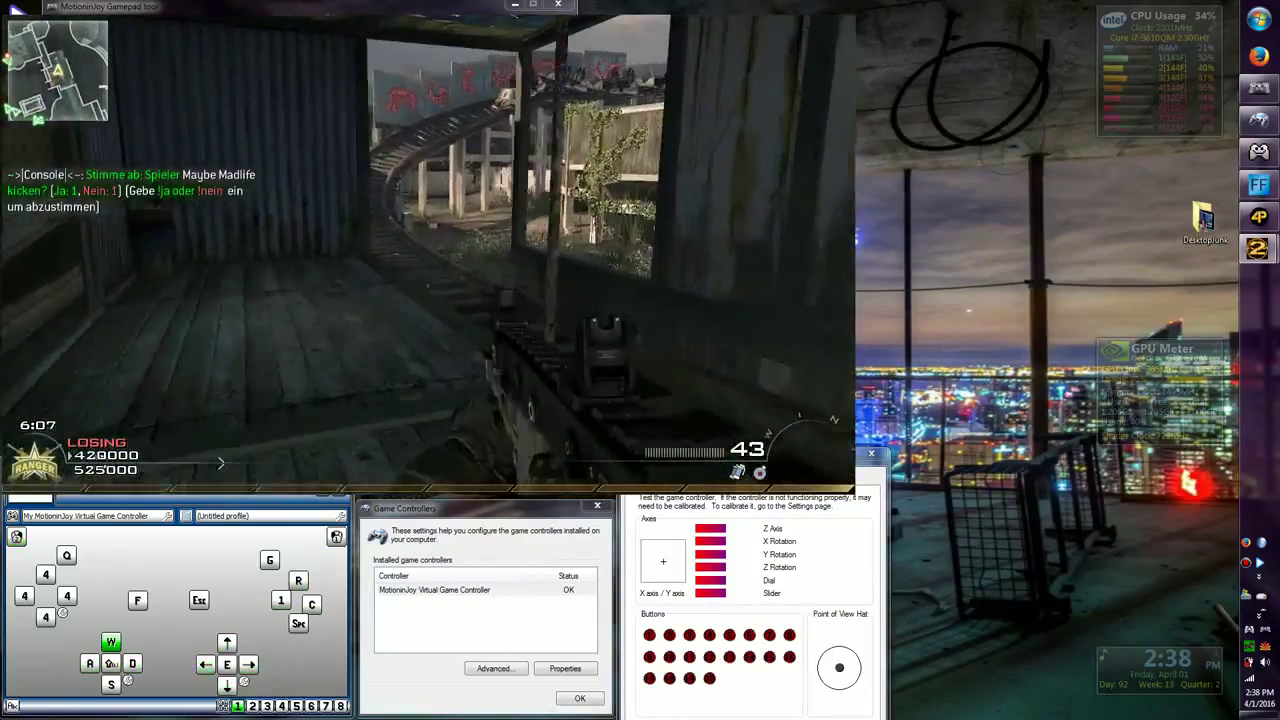
key("e")
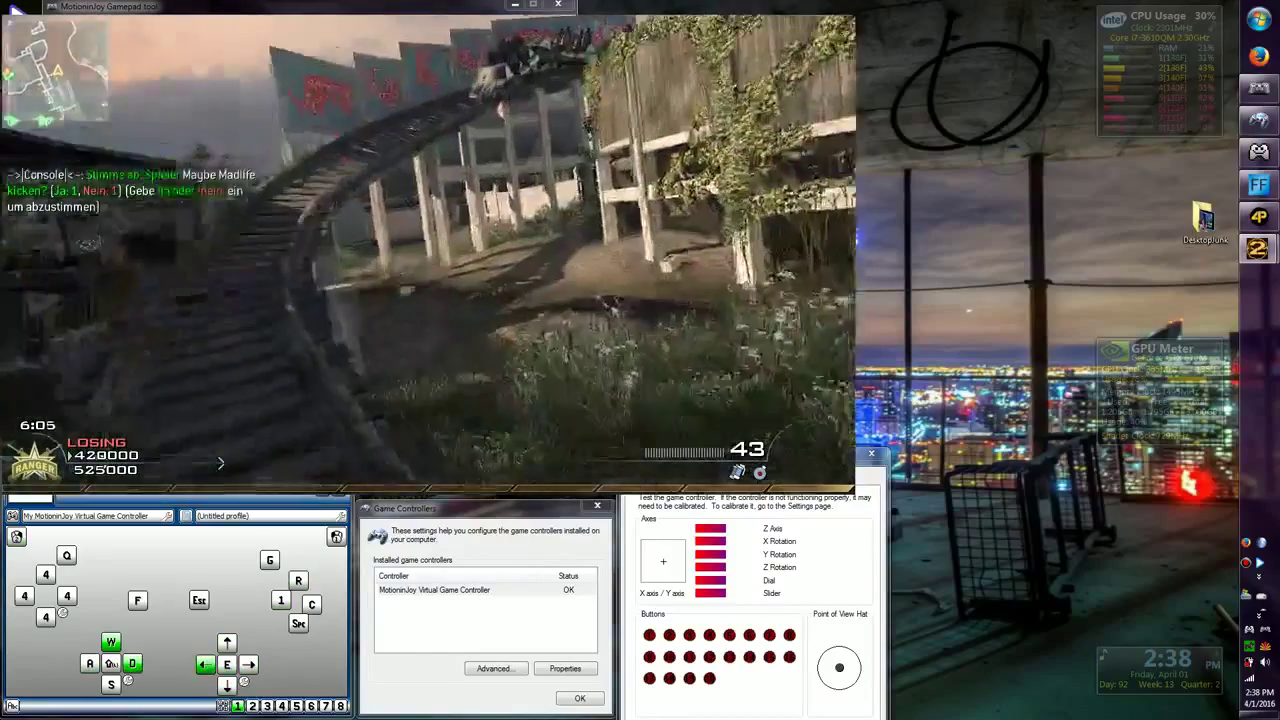
key("shift")
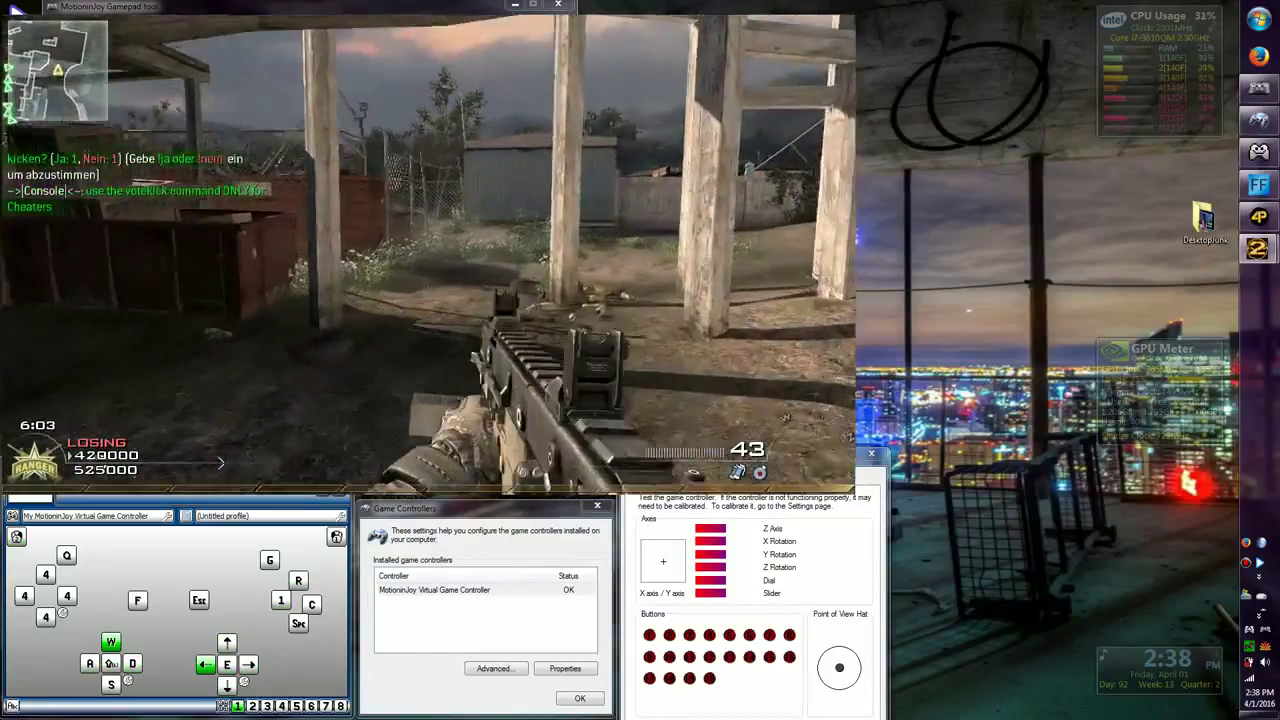
key("Right")
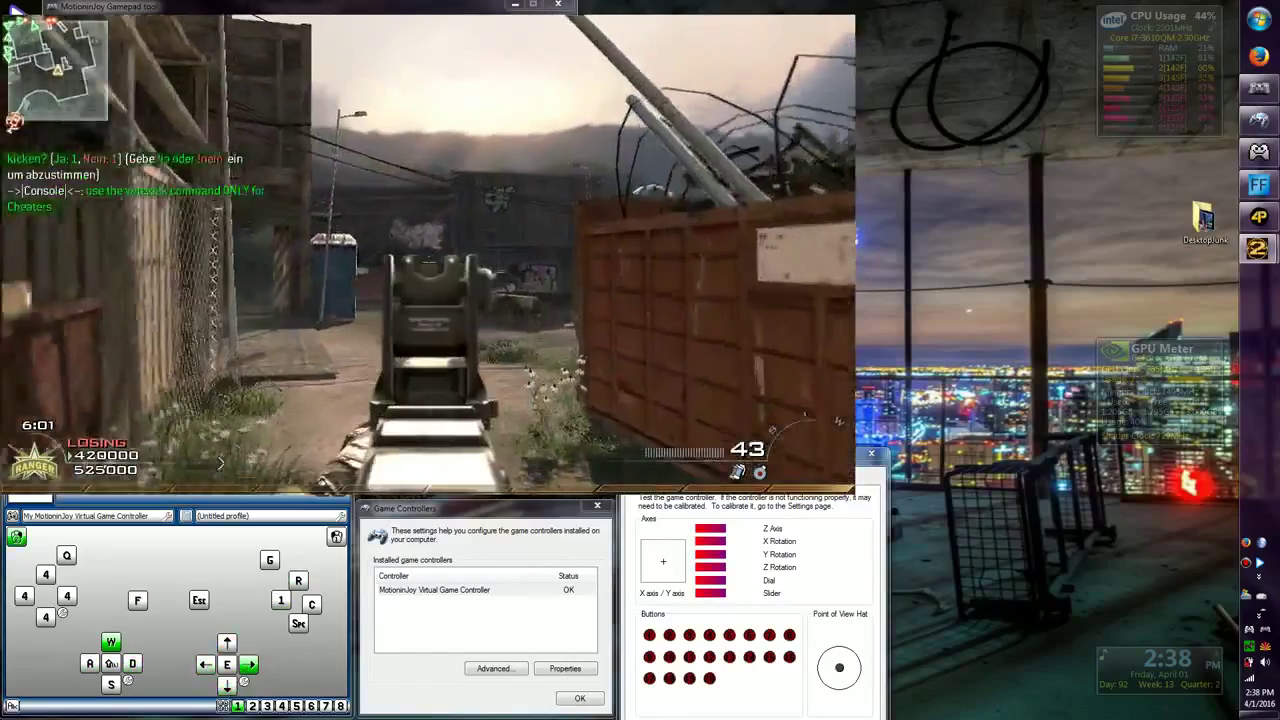
- Run past the brown dumpster into the pickup truck yard and on to the graffiti-covered warehouse, steering with both mapped sticks
key("Up")
key("d")
key("Right")
key("Down")
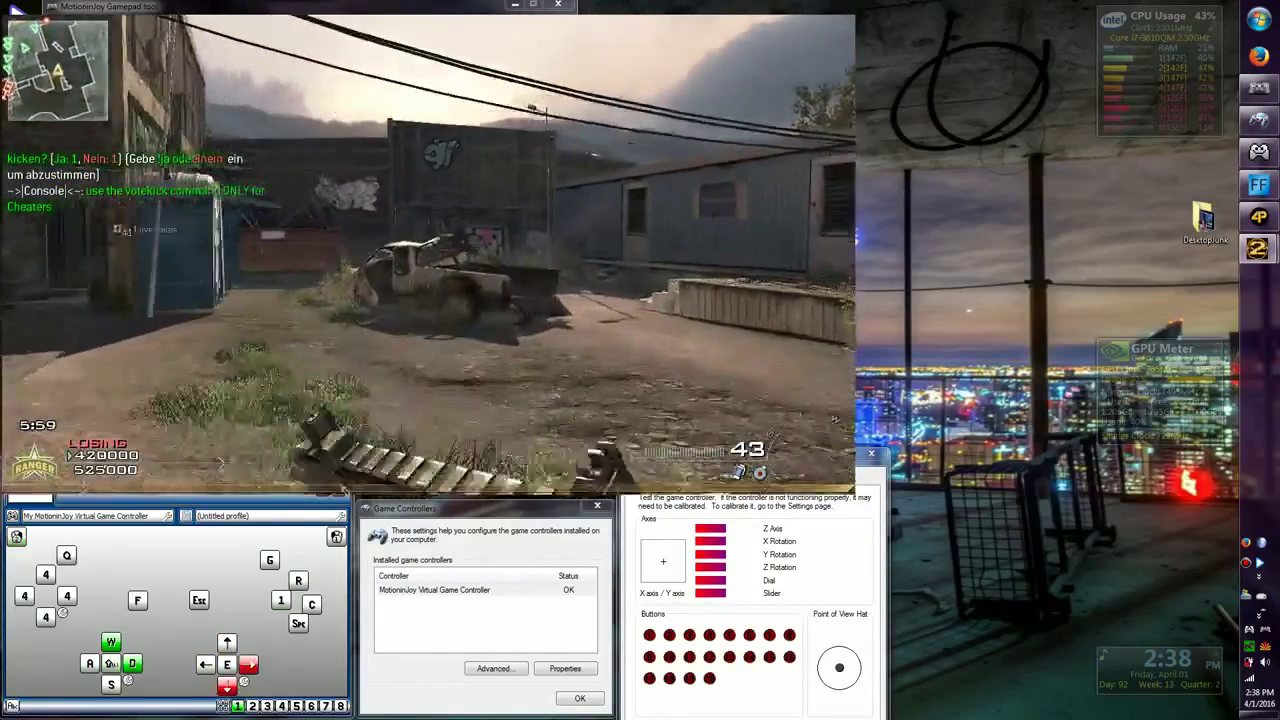
key("Left")
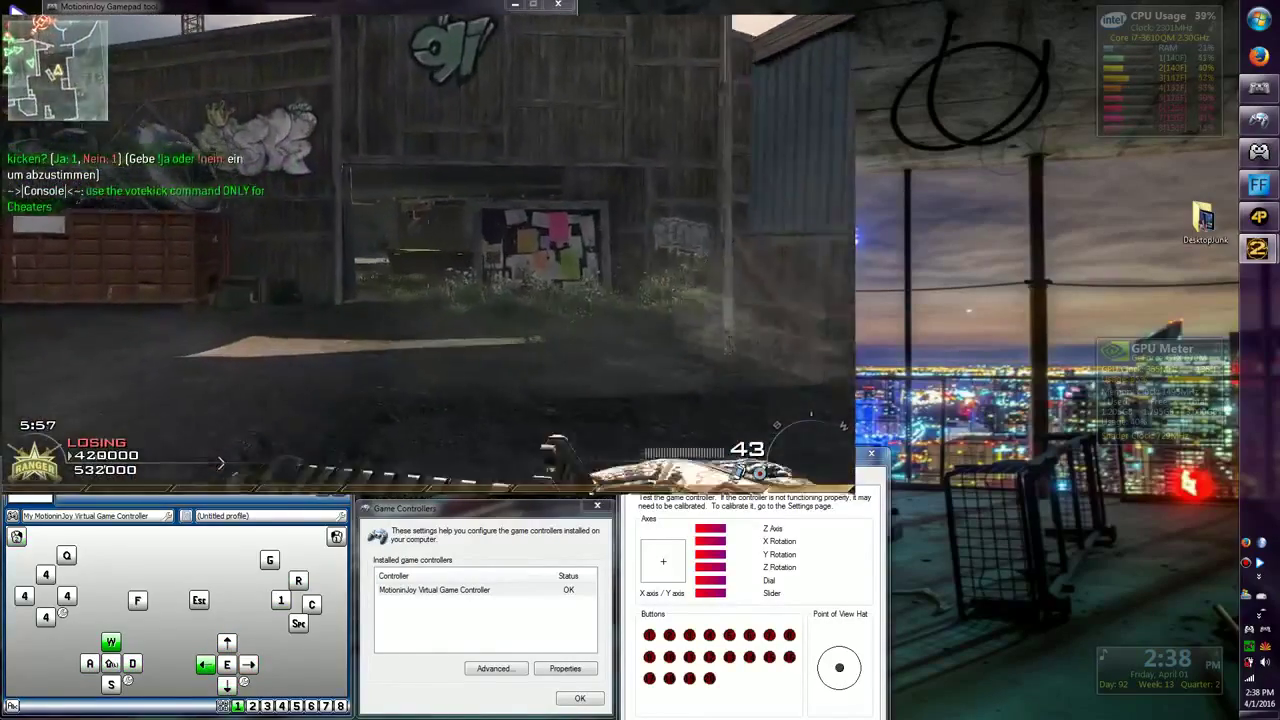
key("d")
key("Right")
key("Down")
key("w")
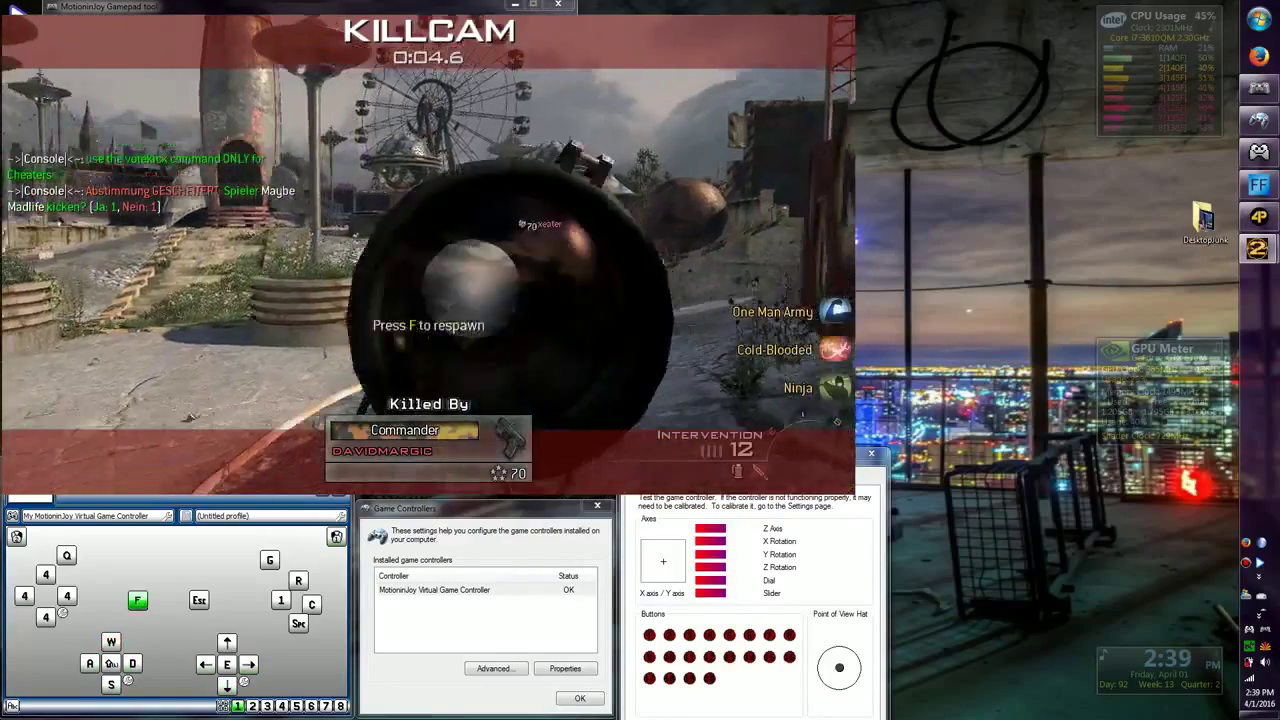
- Respawn and run beside the roller coaster cars and through the wooden supports, turning and adjusting the aim vertically
key("Right")
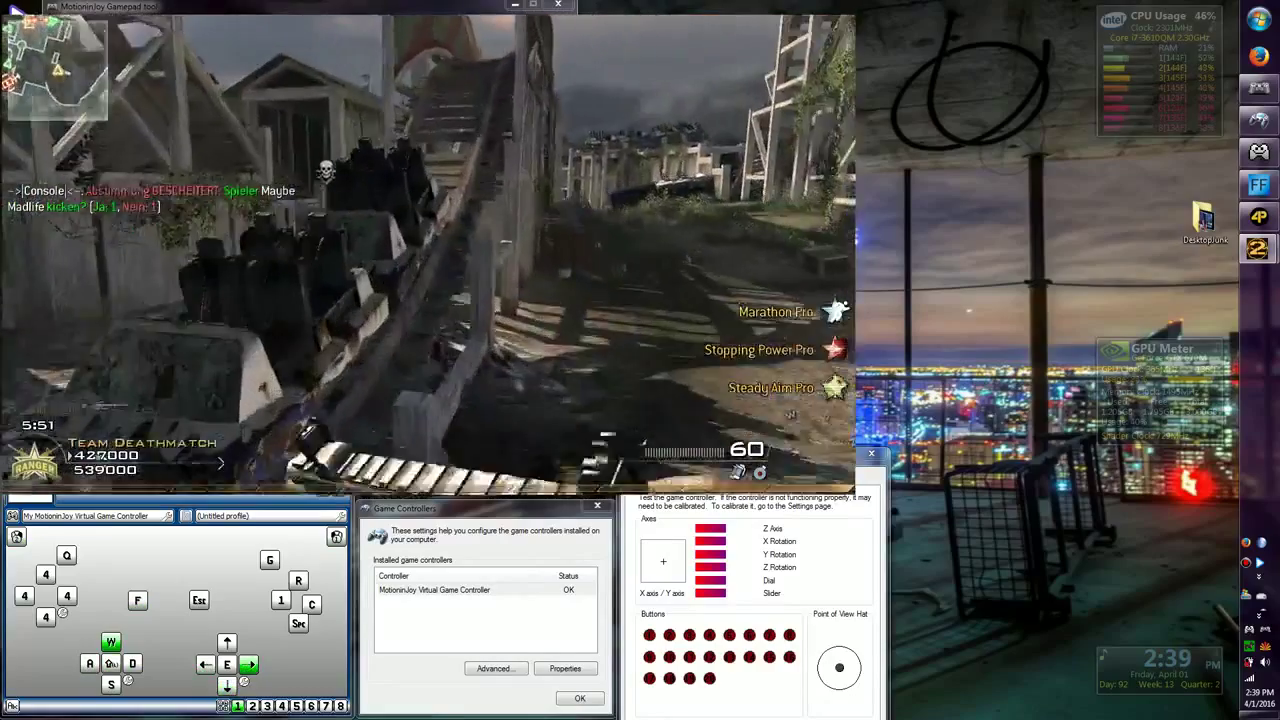
key("Up")
key("Left")
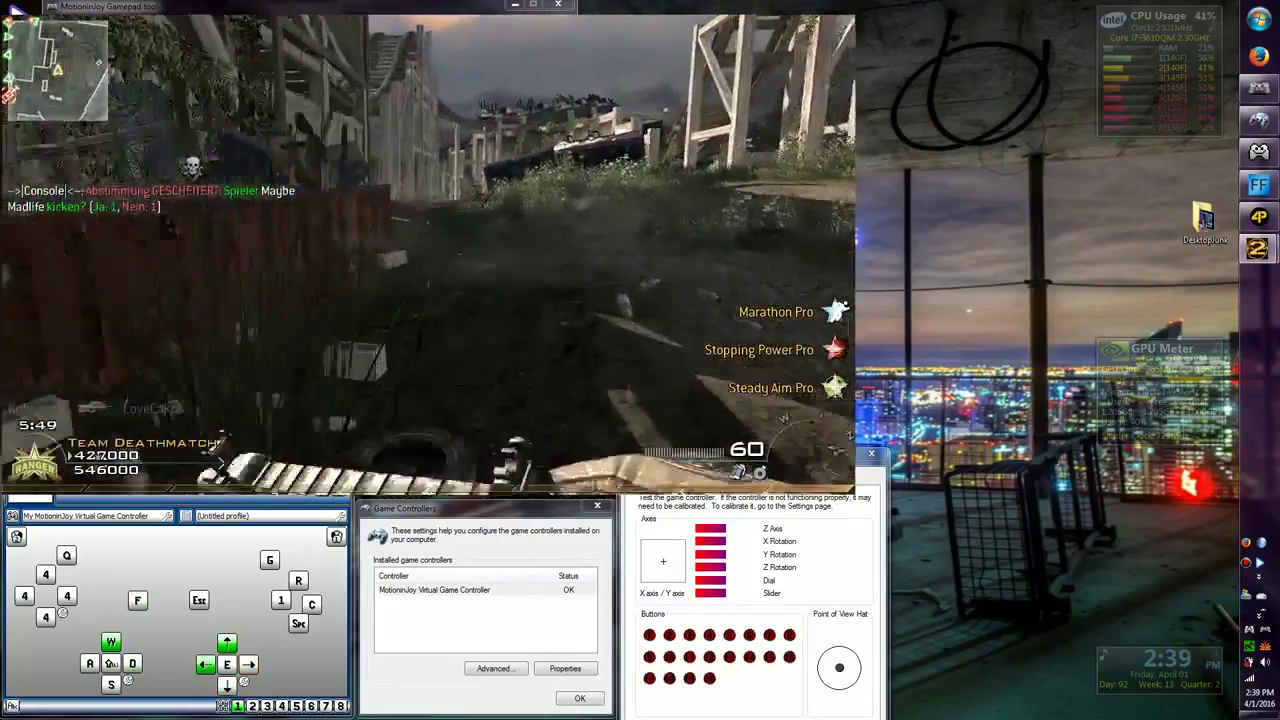
key("Up")
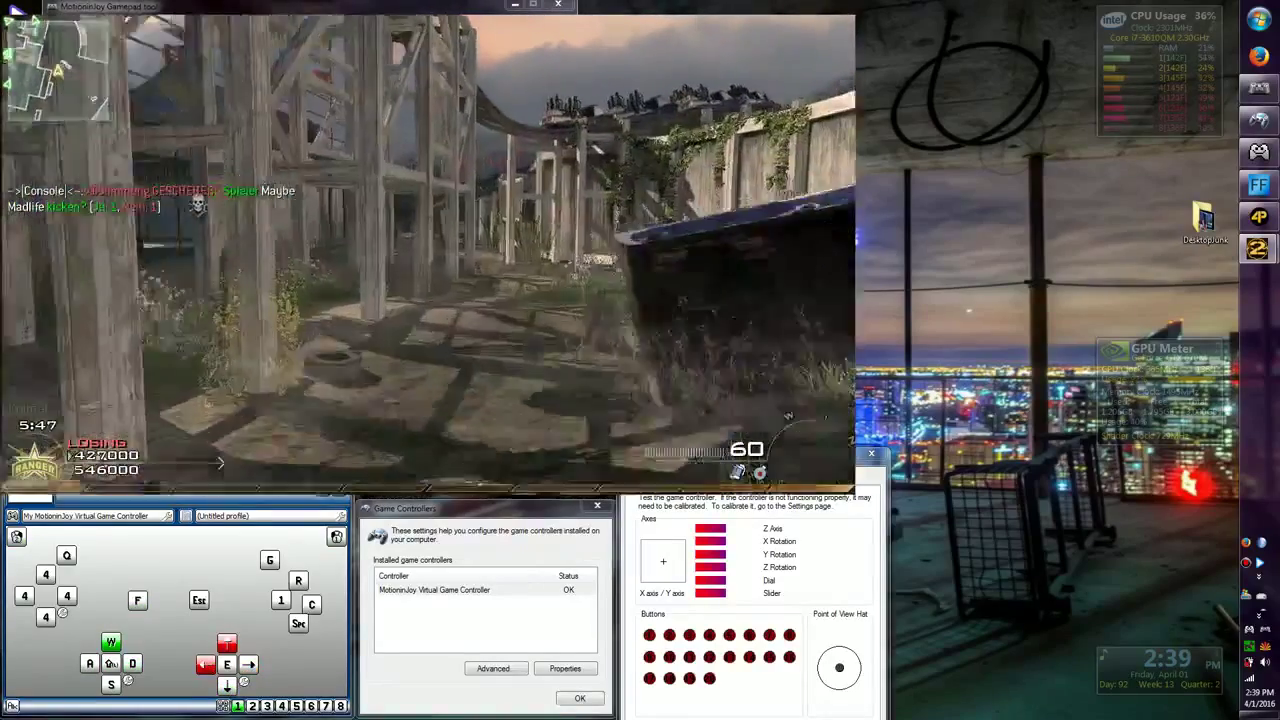
key("d")
key("Up")
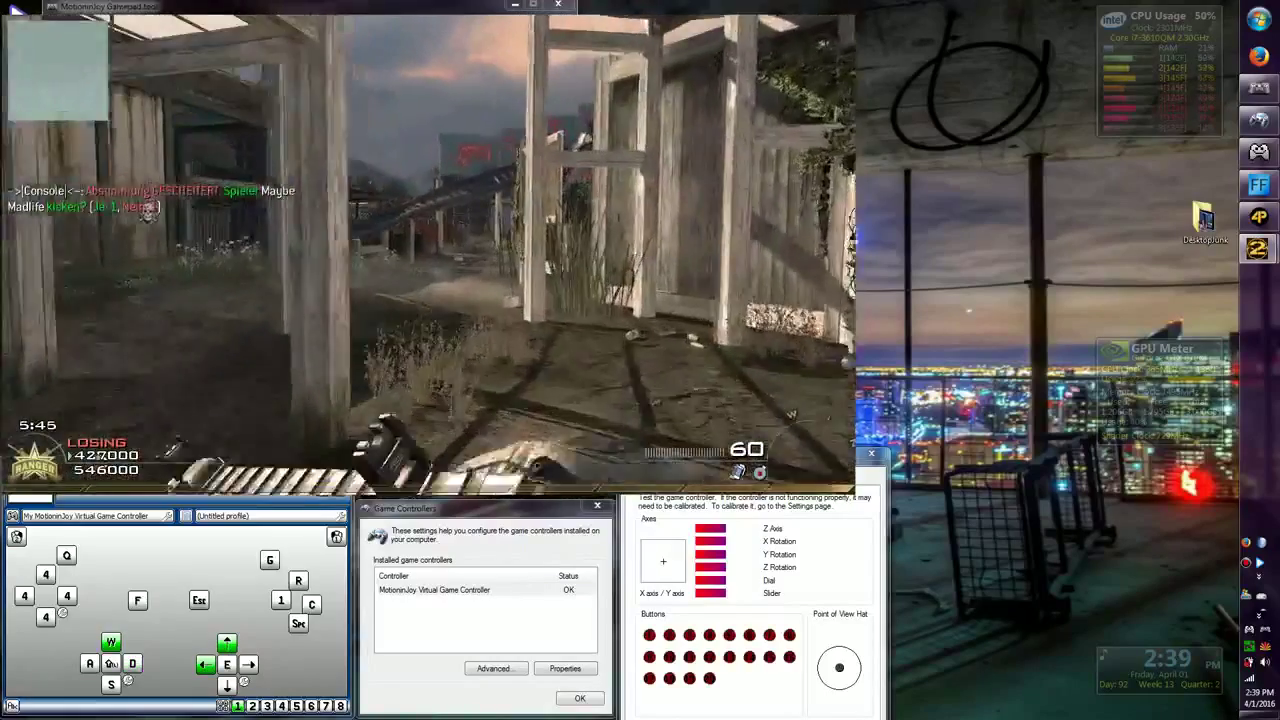
key("d")
key("Down")
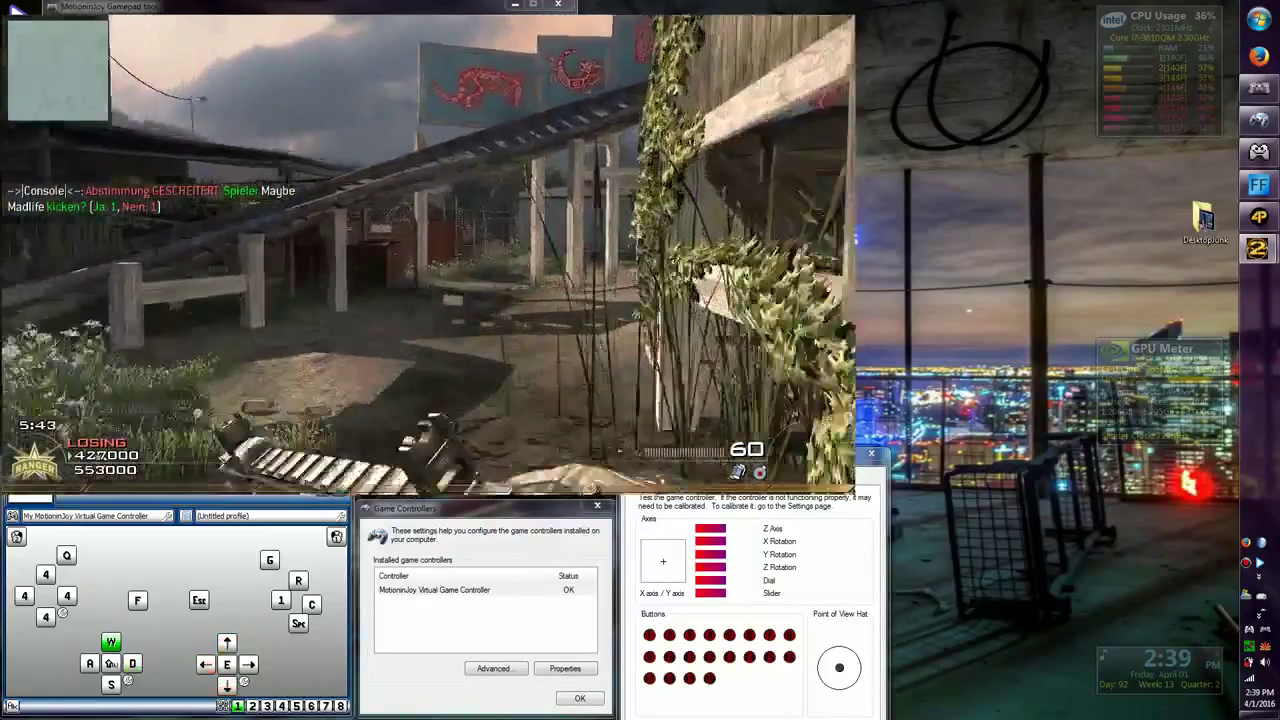
- Strafe and turn through the chain-link fence gap by the rusty dumpster to reach the pickup truck yard
key("d")
key("d")
key("Left")
key("a")
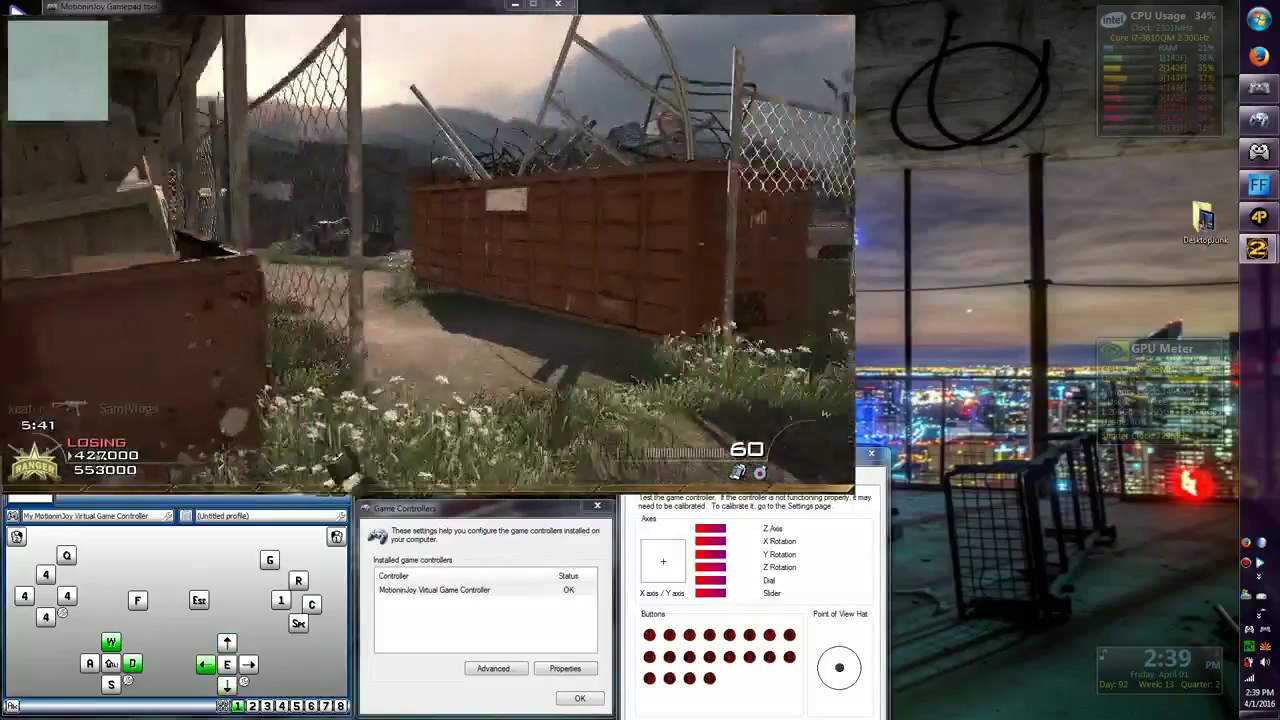
key("d")
key("Left")
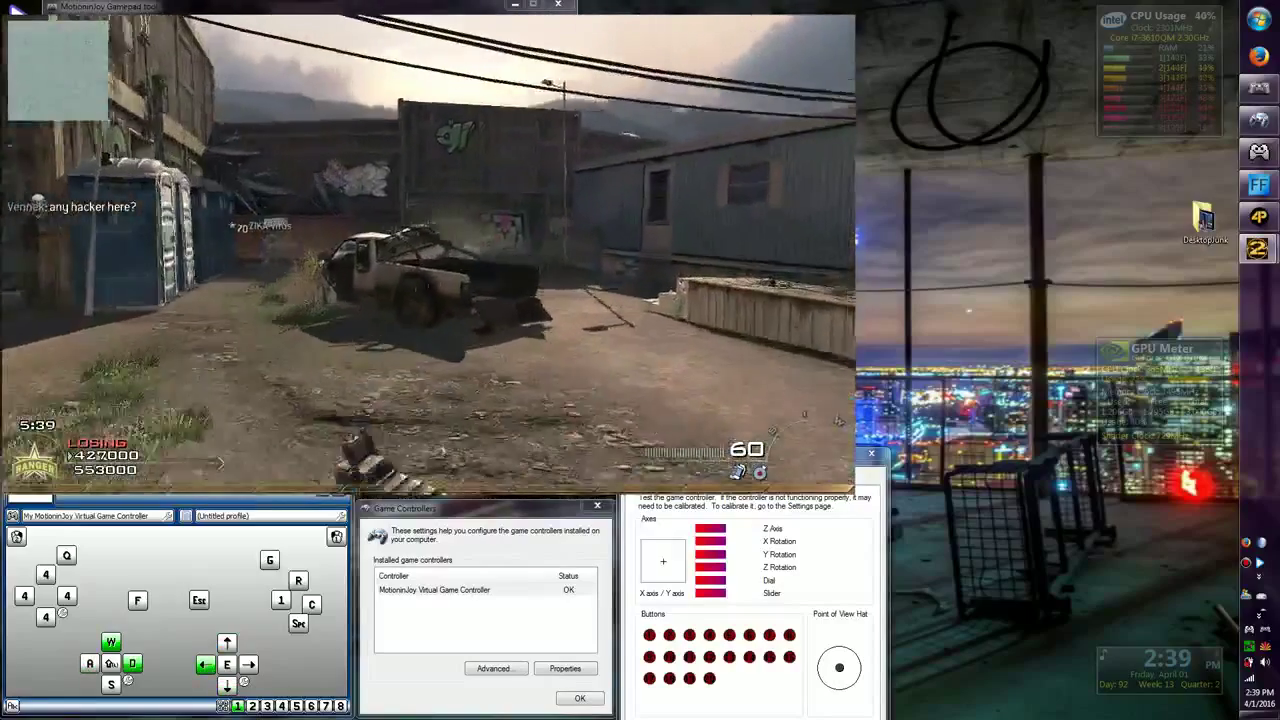
- Test the movement and look sticks in all directions while advancing beyond the pickup truck yard
key("a")
key("Left")
key("d")
key("s")
key("Left")
key("a")
key("Right")
key("w")
key("Up")
key("Left")
key("Right")
key("d")
key("a")
key("Left")
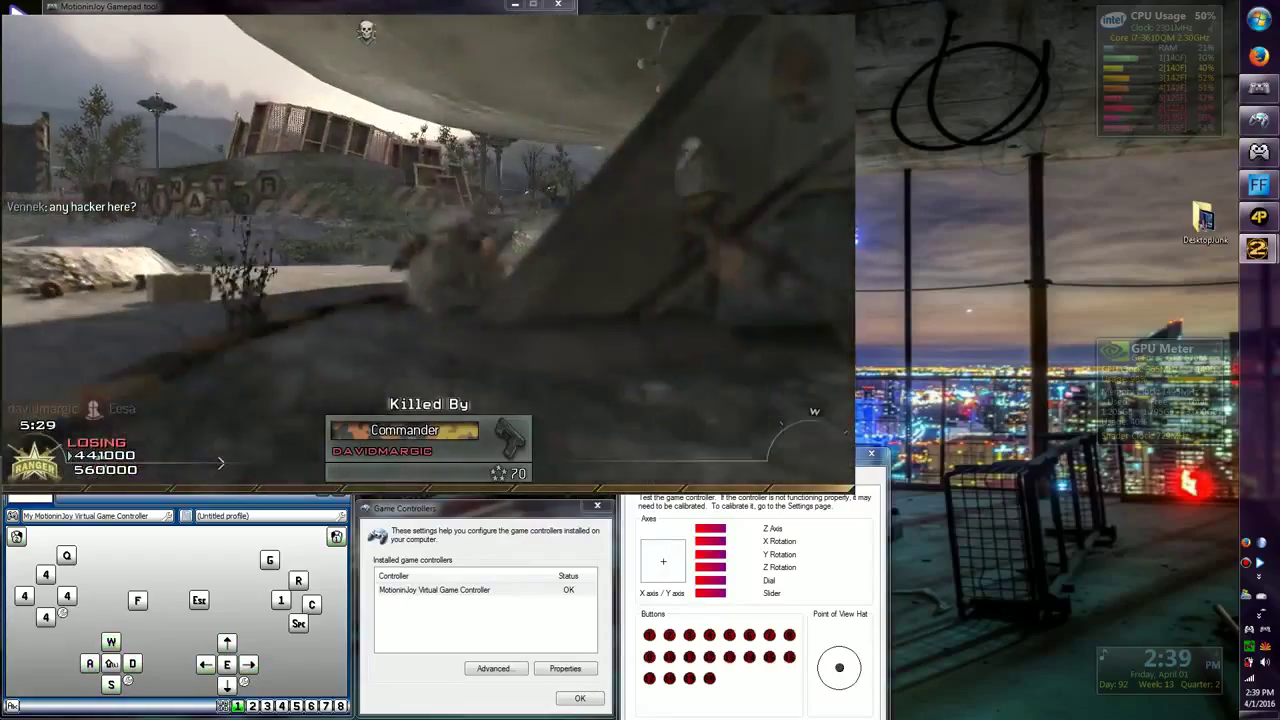
- Respawn with the Vector FMJ, run across the wooden drawbridge and throw a grenade while aiming up at the sky
key("w")
key("f")
key("w")
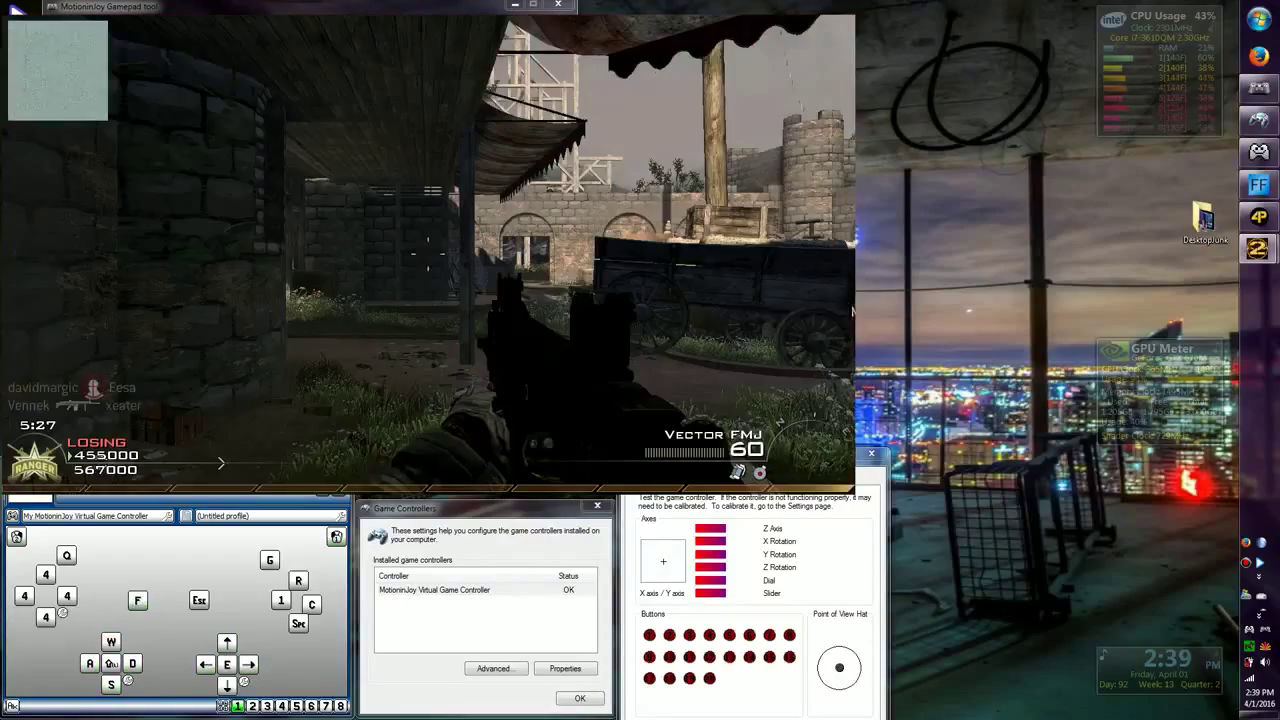
key("Left")
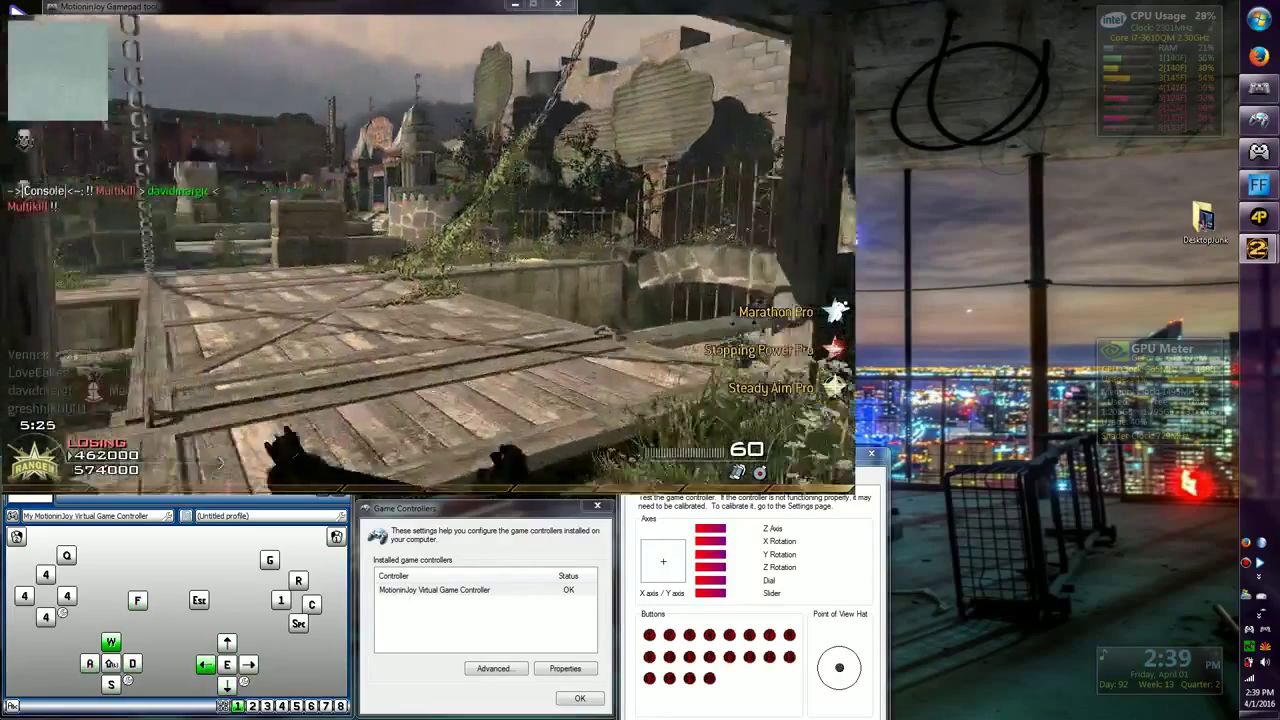
key("g")
key("Up")
key("d")
key("Left")
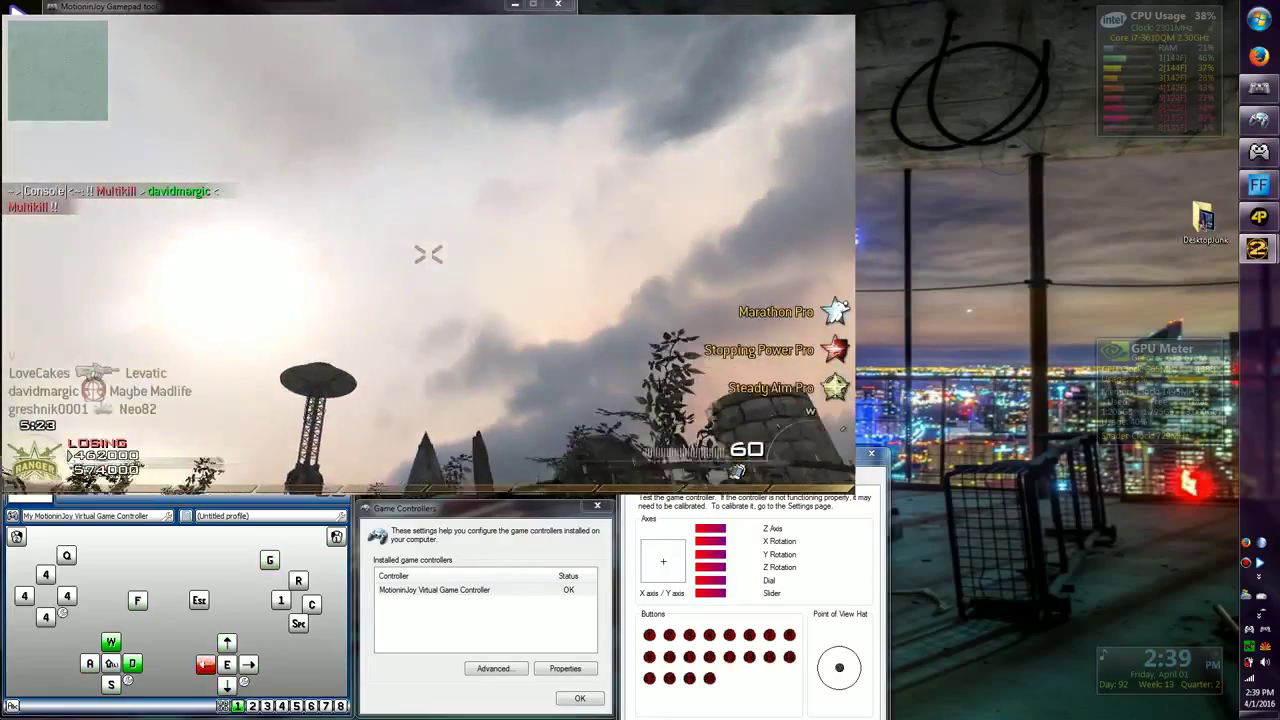